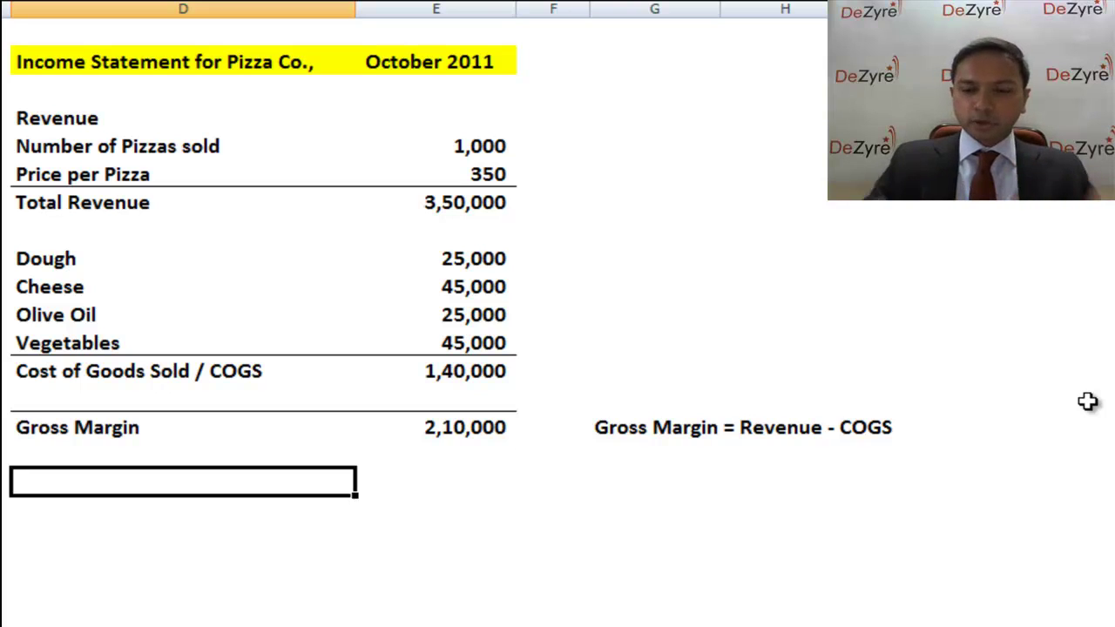
Enter a Rent line with an amount of 10,000 two rows below Gross Margin.
text(Rent)
key(Return)
key(Up)
key(Right)
text(10,000)
key(Return)
Add a Salaries line below Rent and calculate its amount with the formula =5*7000.
key(Left)
text(Salaries)
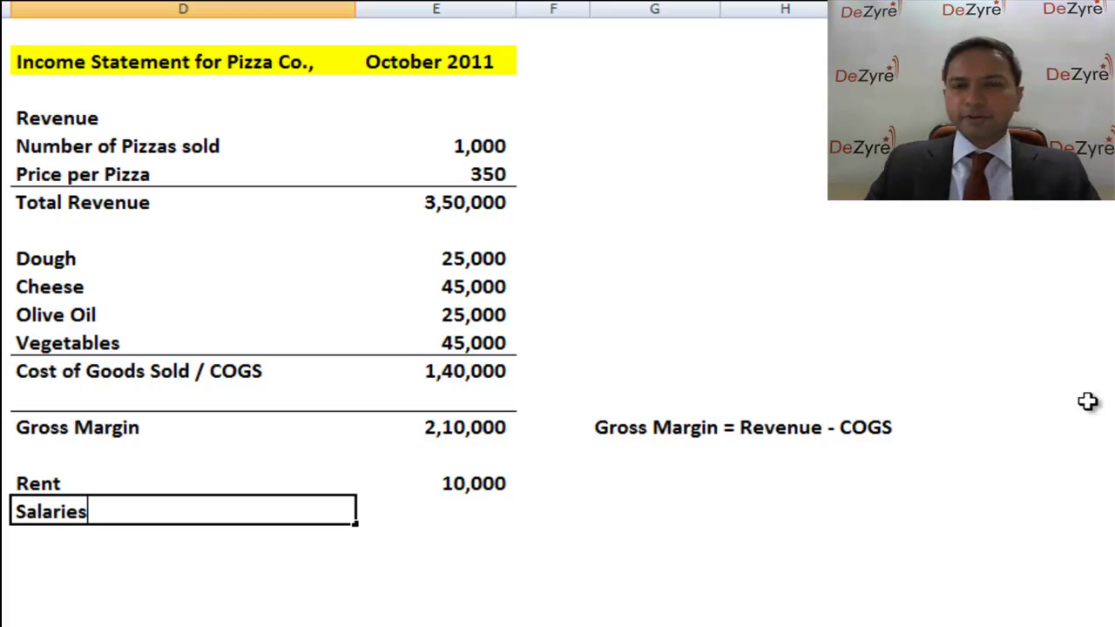
key(Return)
key(Up)
key(Right)
text(=)
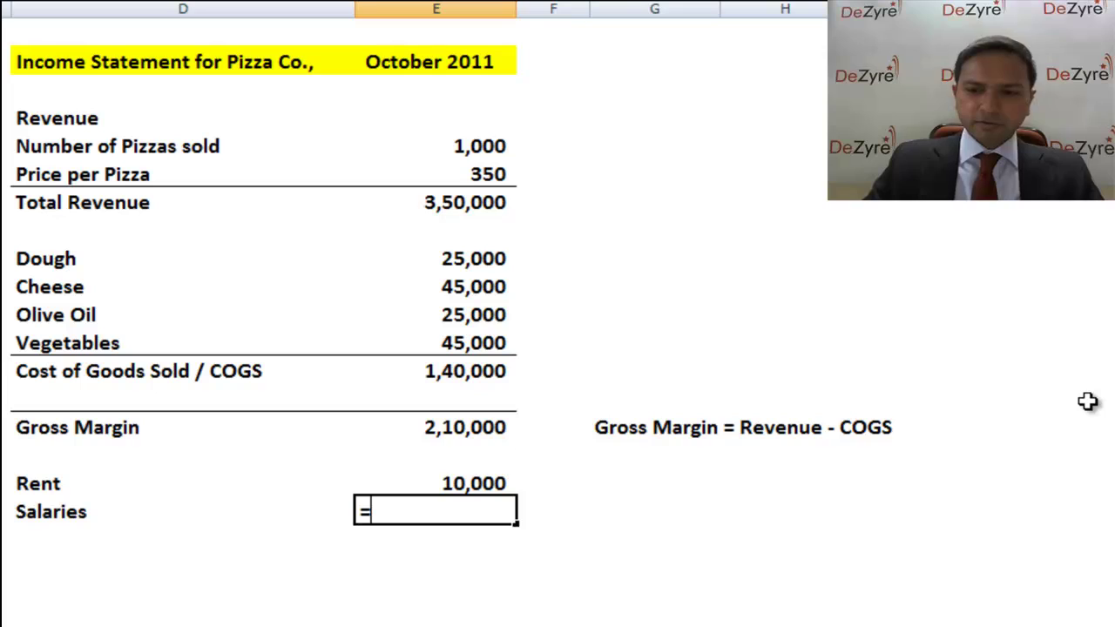
text(5*7000)
key(Return)
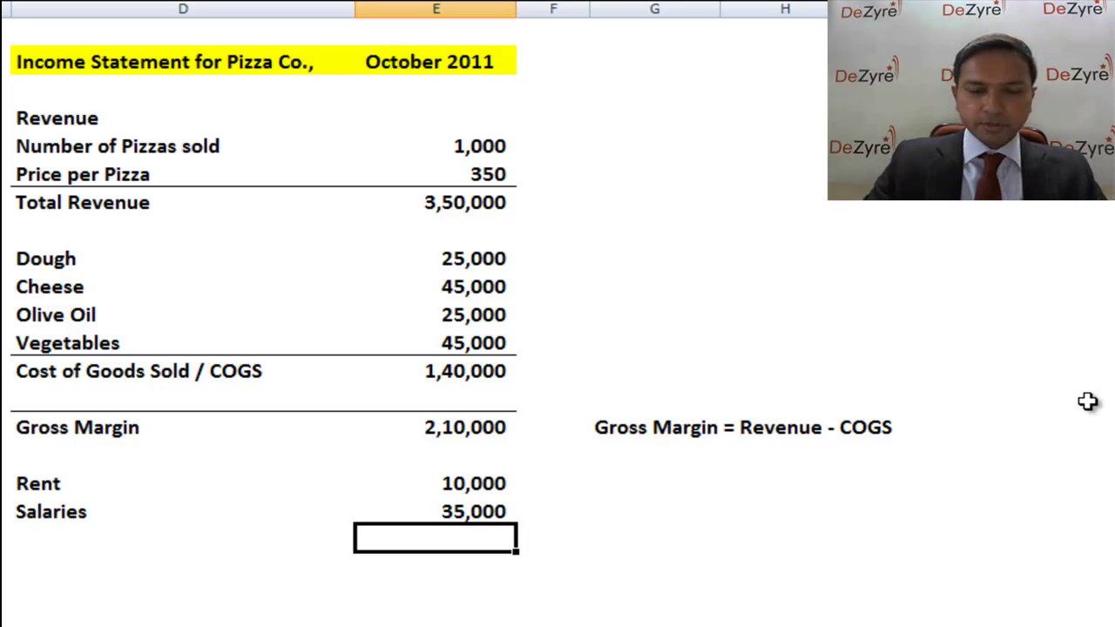
Add an Administrative line below Salaries with an amount of 25000.
key(Up)
key(Left)
key(Down)
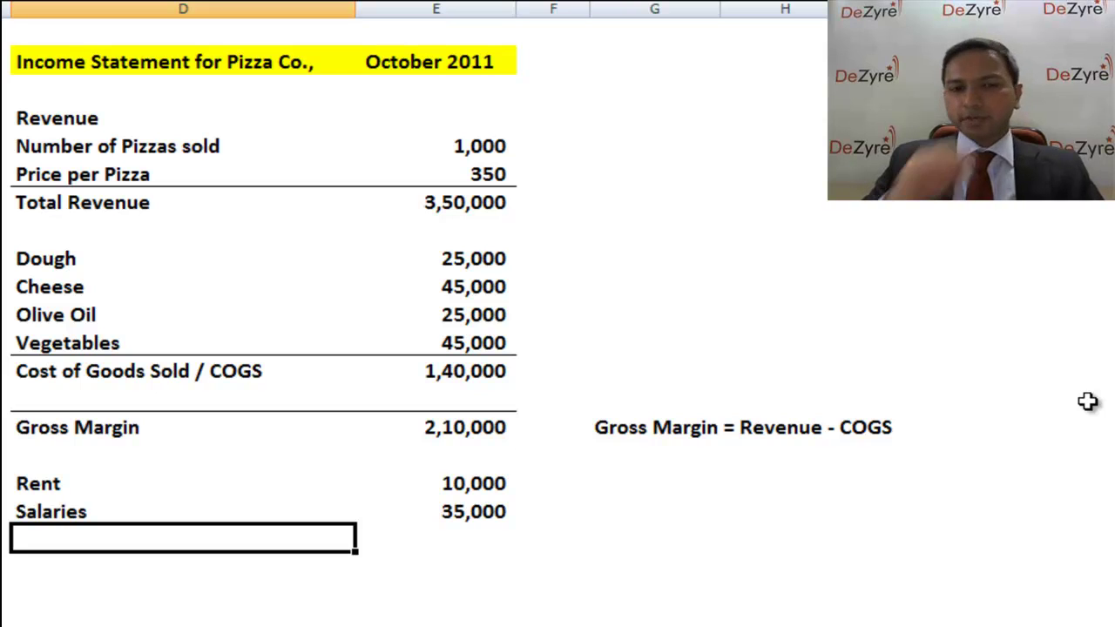
text(A)
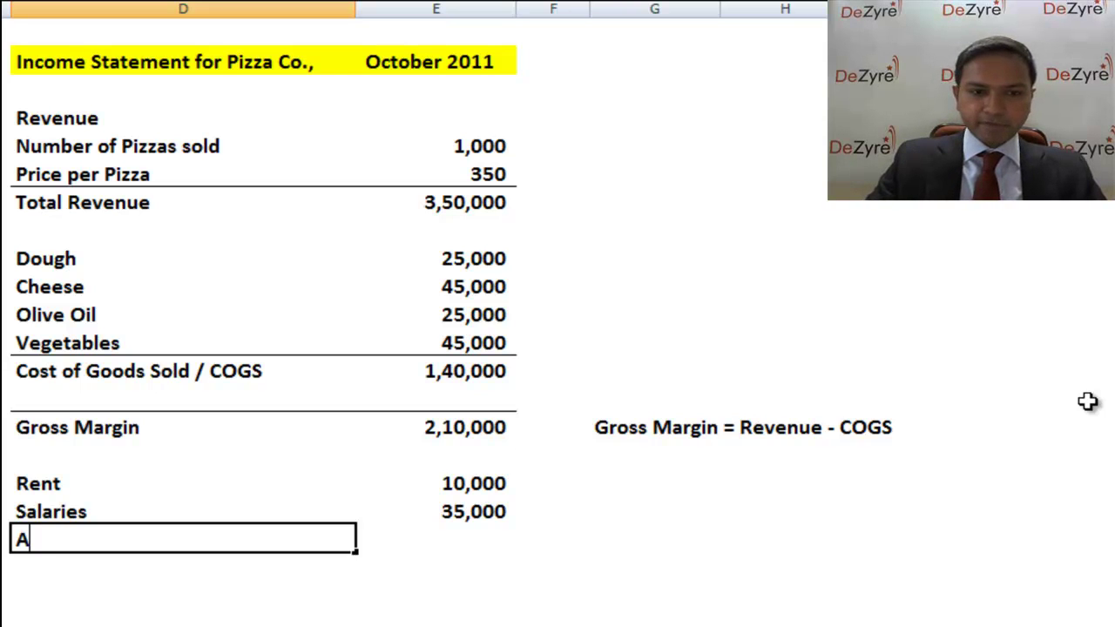
text(dministrative)
key(Return)
key(Up)
key(Right)
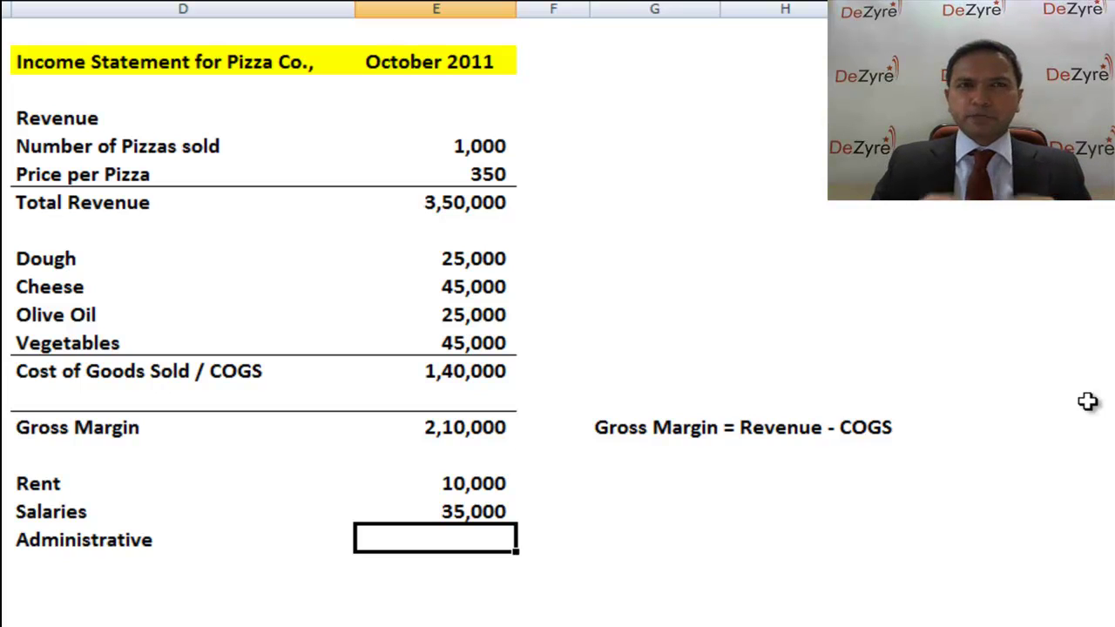
text(25000)
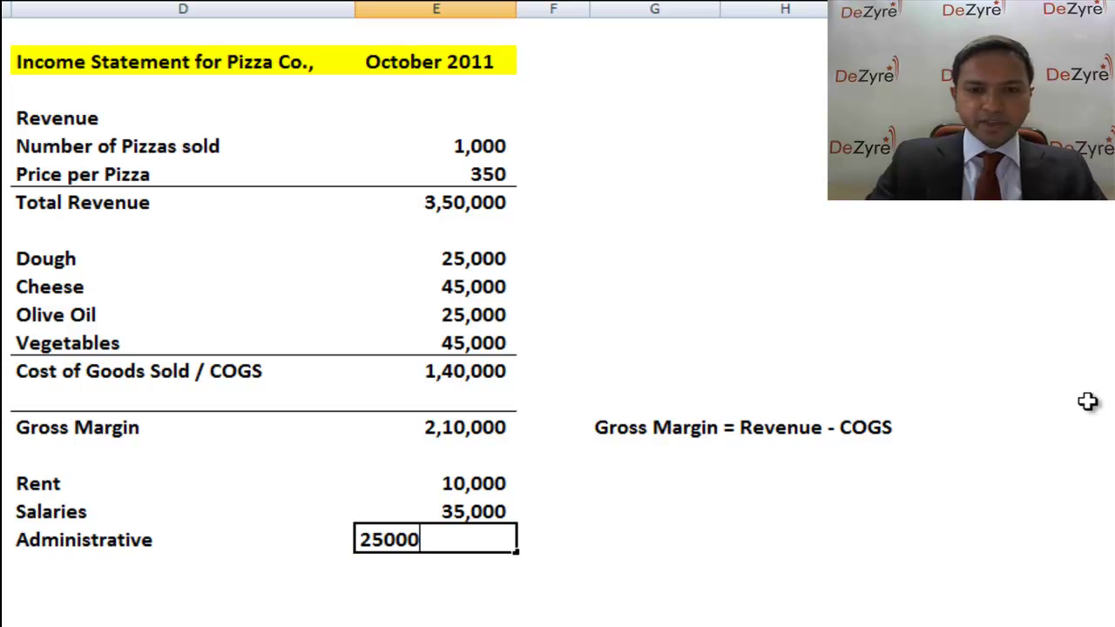
key(Return)
Copy the Salaries amount's number format to the Administrative amount and the empty cells below it.
key(Up)
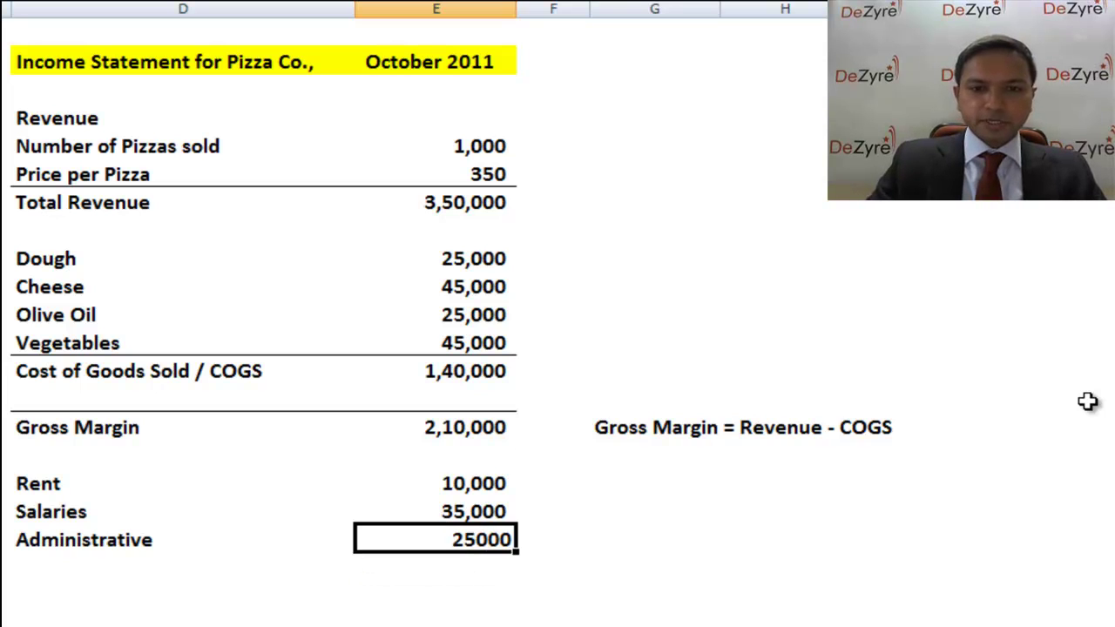
key(Up)
key(ctrl+c)
key(shift+Down)
key(shift+Down)
key(shift+Down)
key(shift+Down)
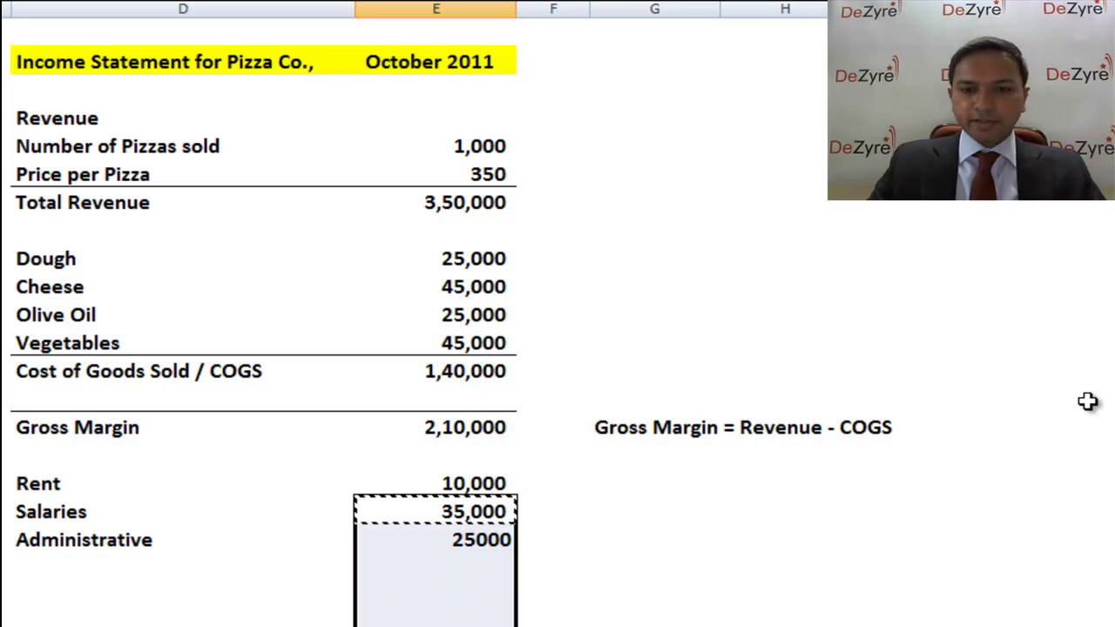
key(ctrl+alt+v)
key(t)
key(Return)
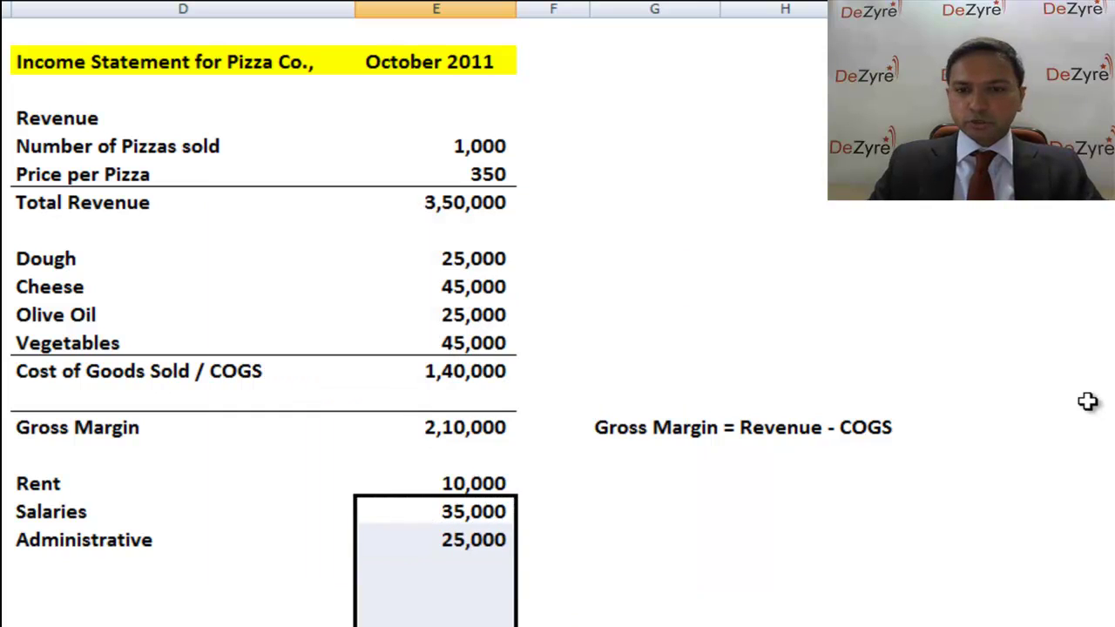
Add a bottom border under the Administrative label and amount.
key(Down)
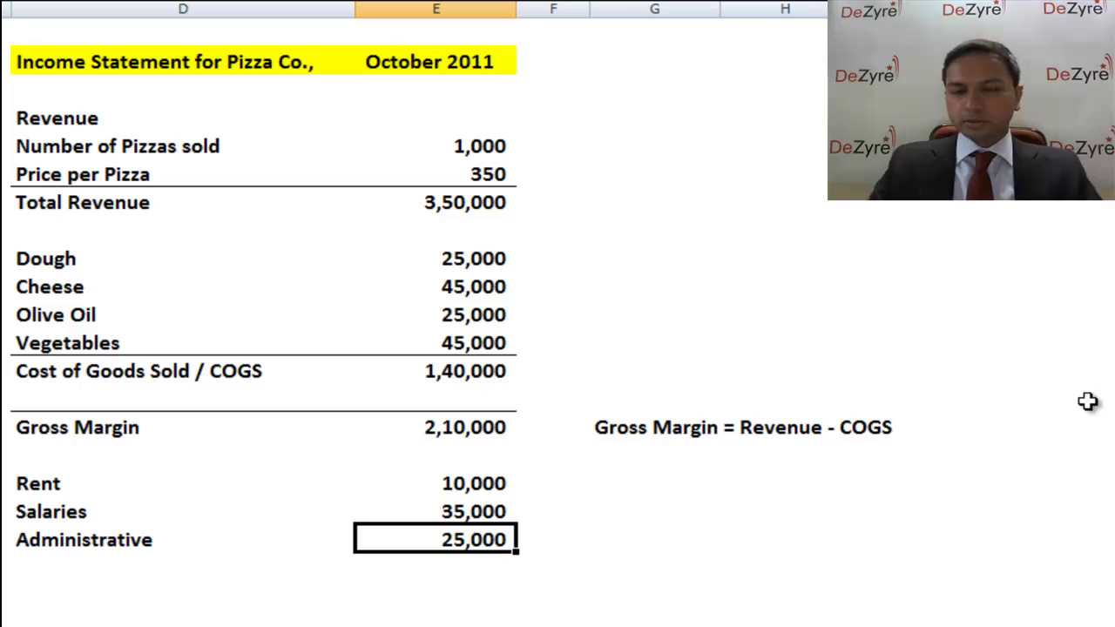
key(Left)
key(shift+Right)
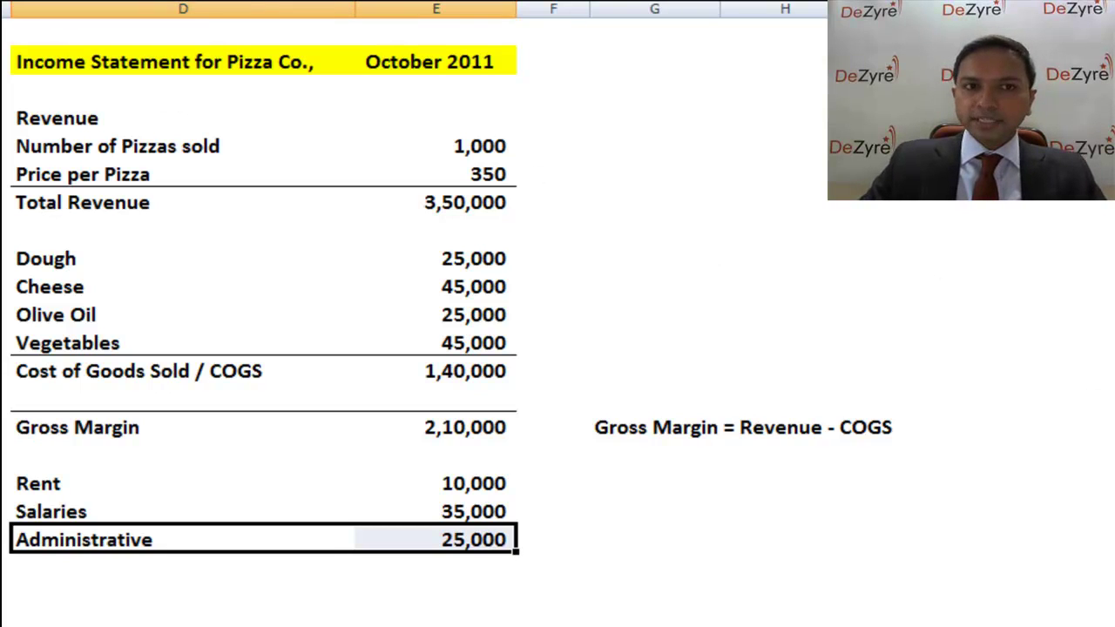
Insert a row between Rent and Salaries and fill it with the label Marketing and the amount 25000.
key(Up)
key(Up)
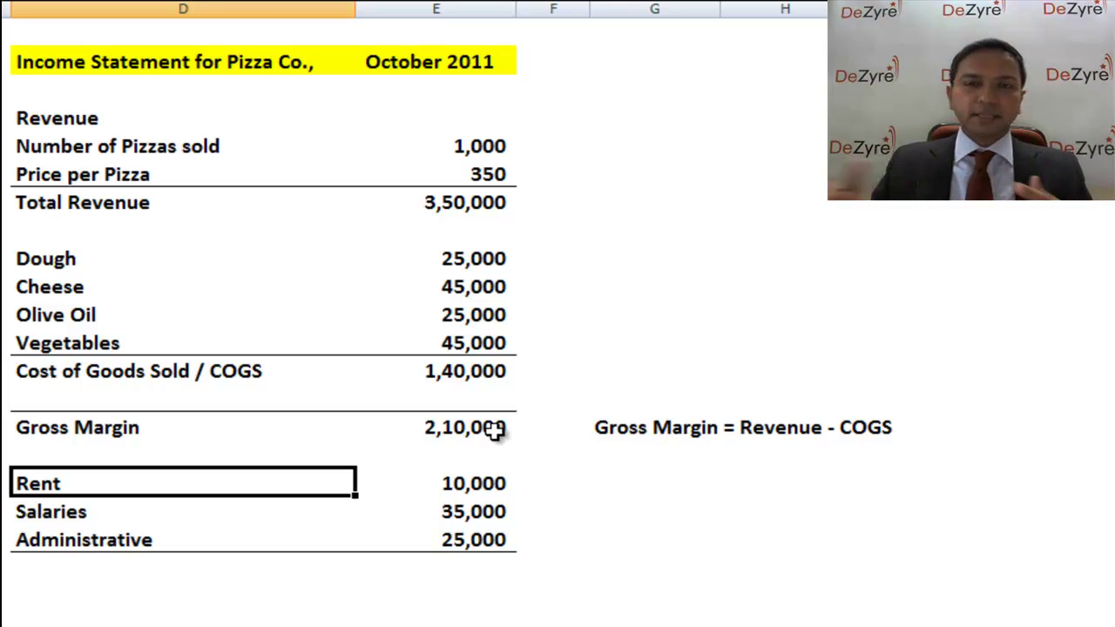
key(Down)
key(alt+i)
text(rMarketing)
key(Return)
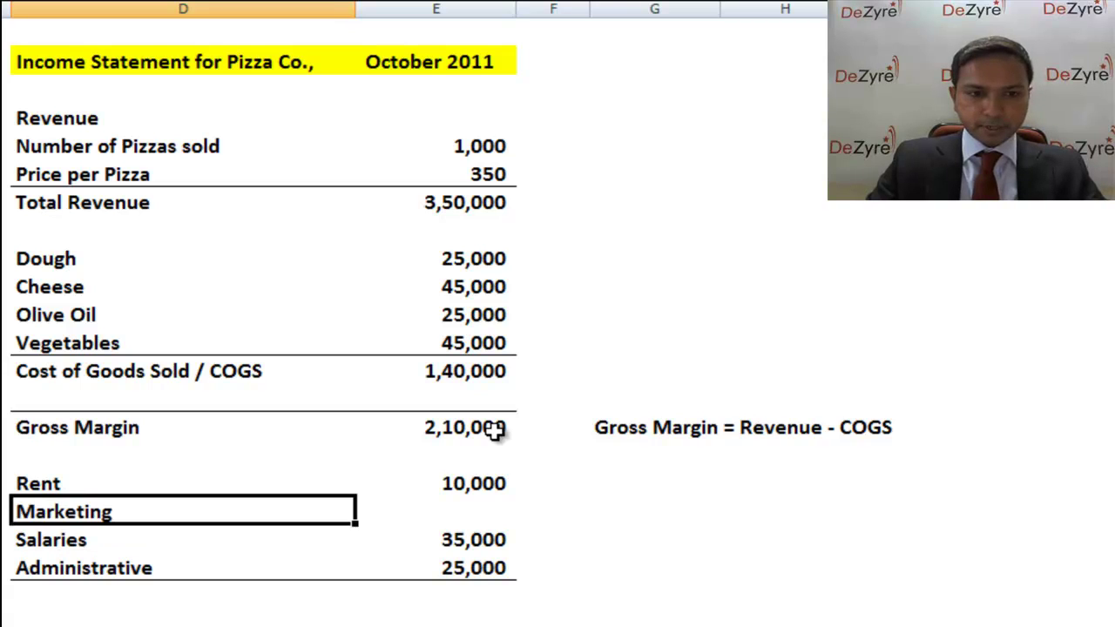
key(Up)
key(Right)
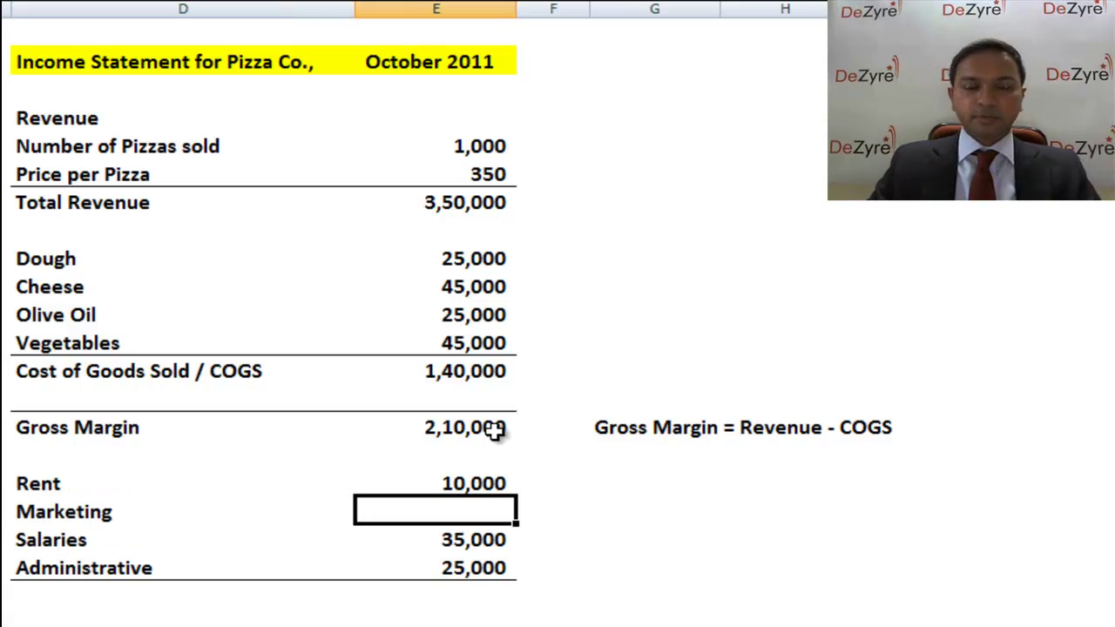
text(25000)
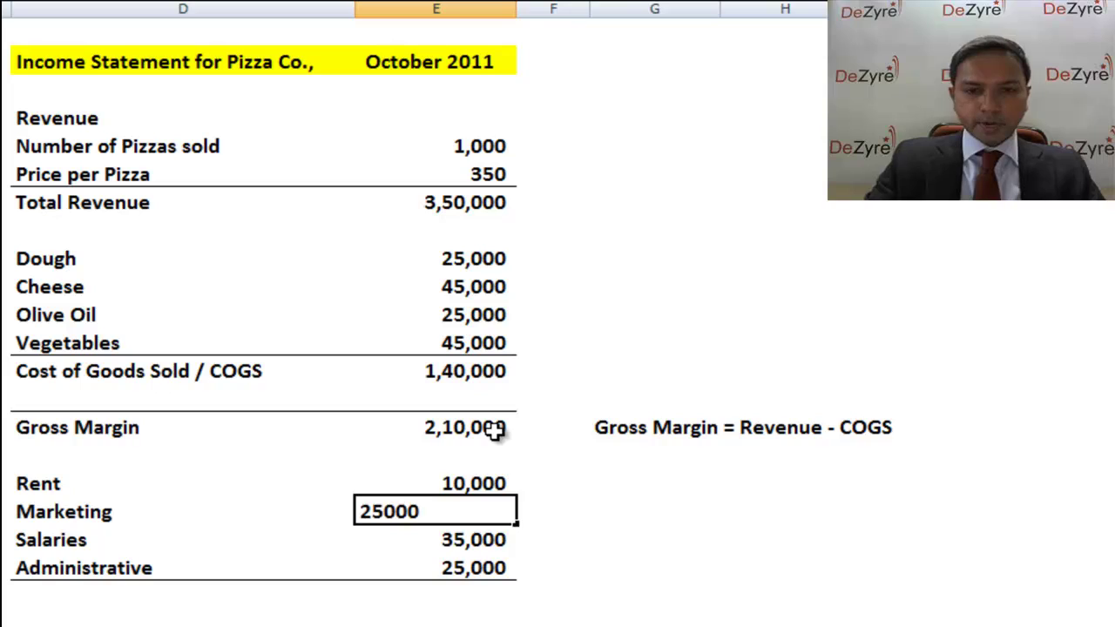
key(Return)
Insert a row above Rent and enter the heading "Operating Expenses / Overheads / Fixed Costs".
key(Down)
key(Left)
key(Up)
key(Up)
key(Up)
key(Up)
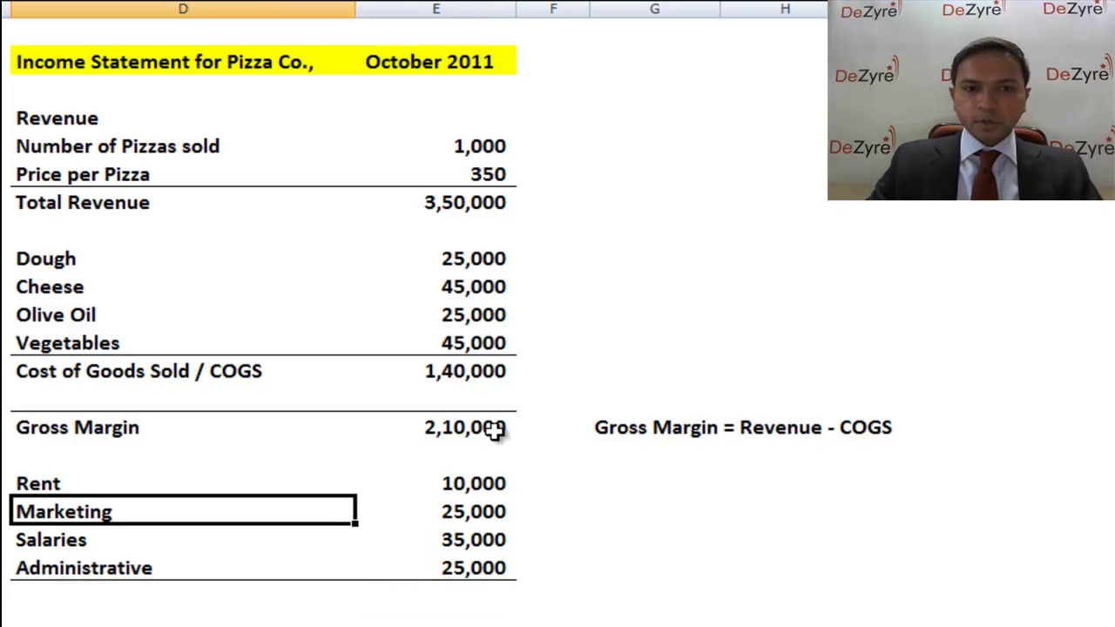
key(alt+i)
key(r)
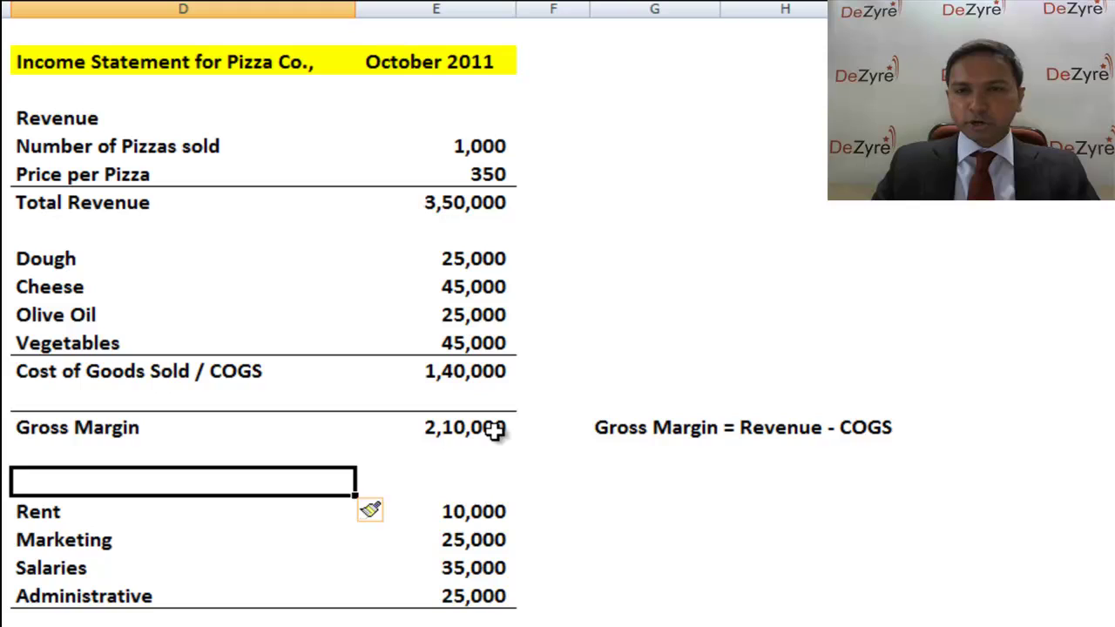
text(Operating Expenses / )
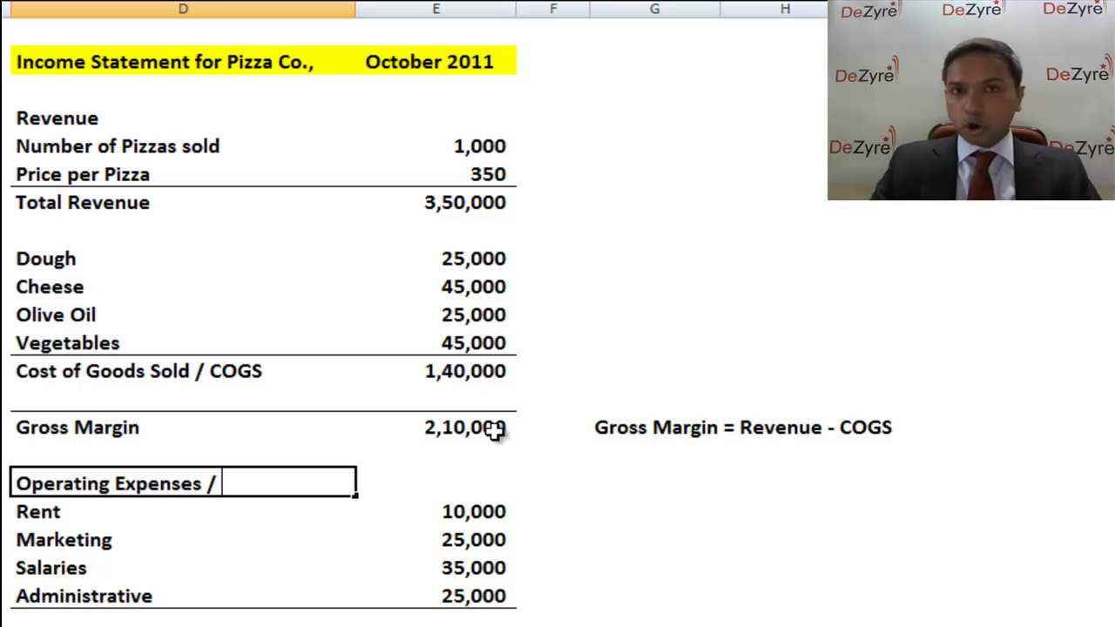
text(Overhea)
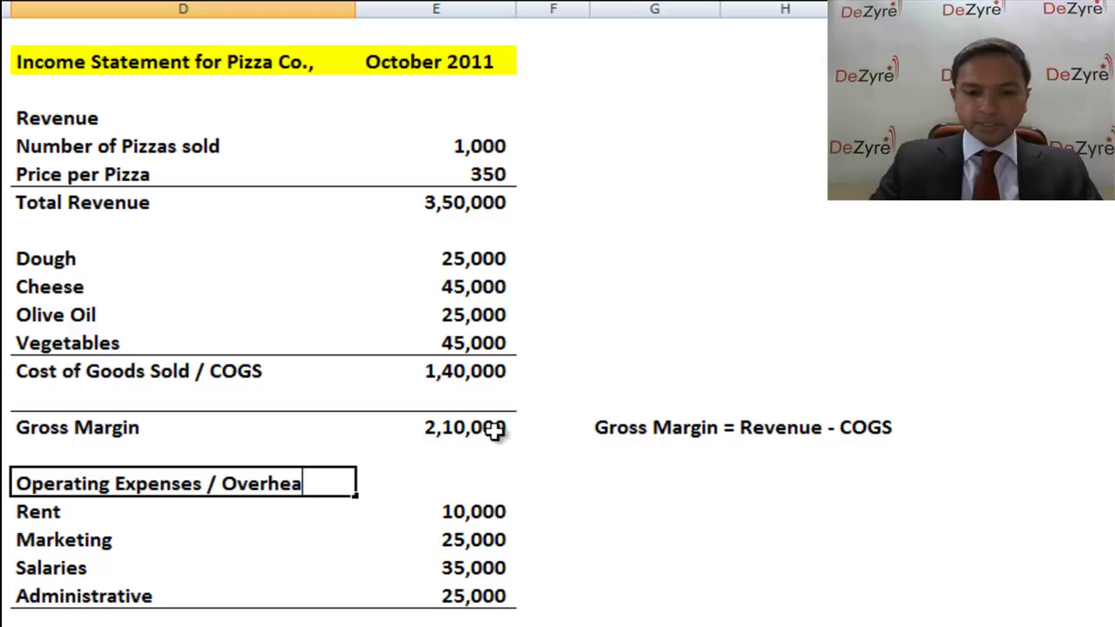
text(ds / )
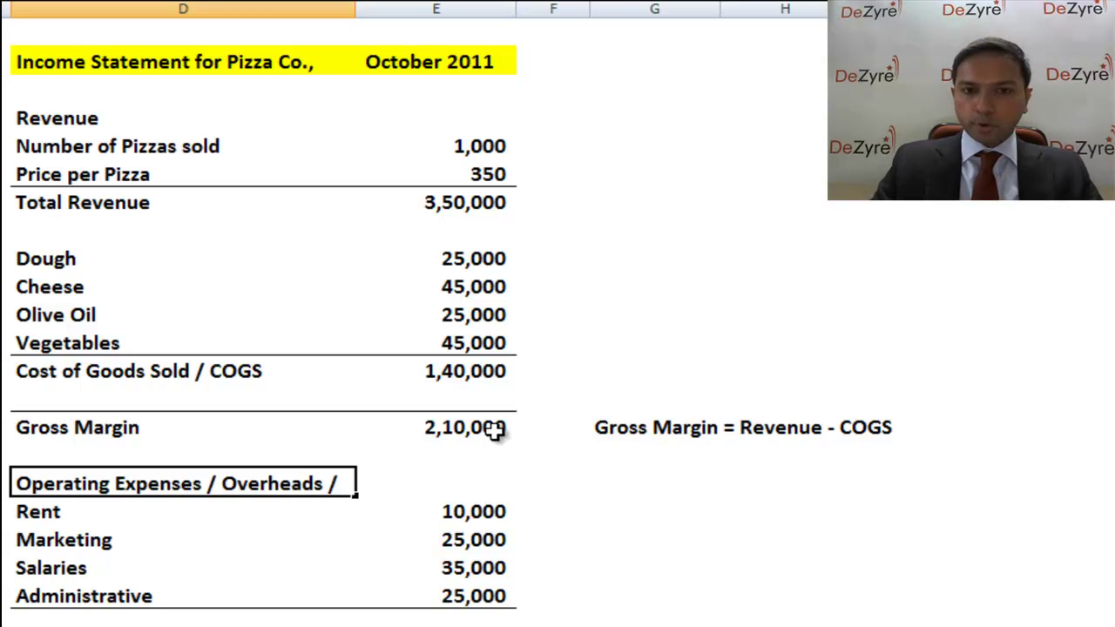
text(Fixed Costs)
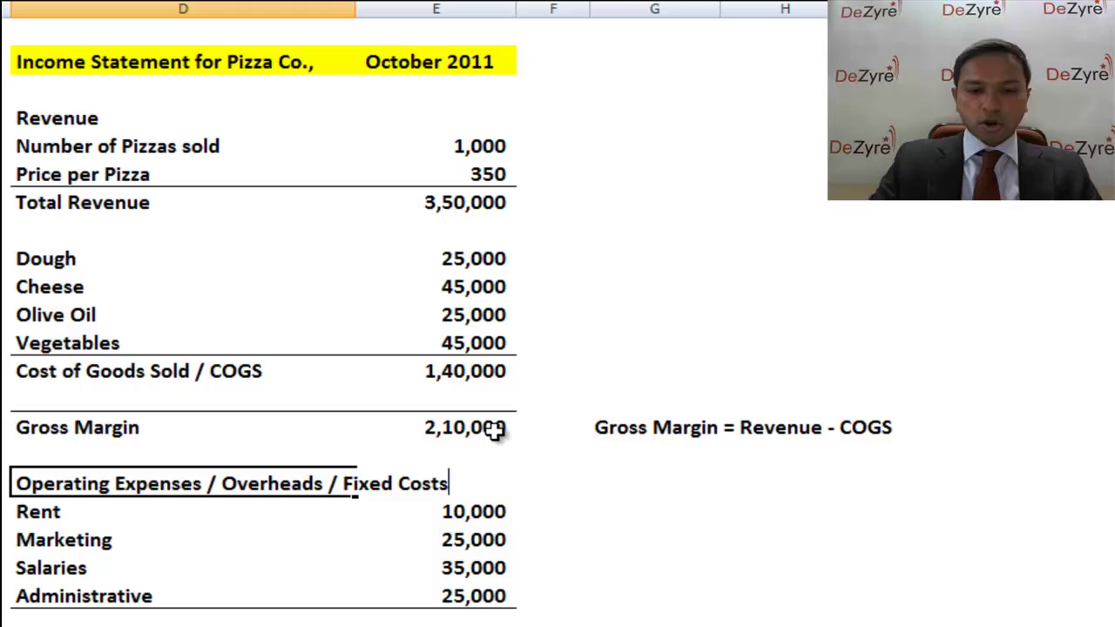
key(Return)
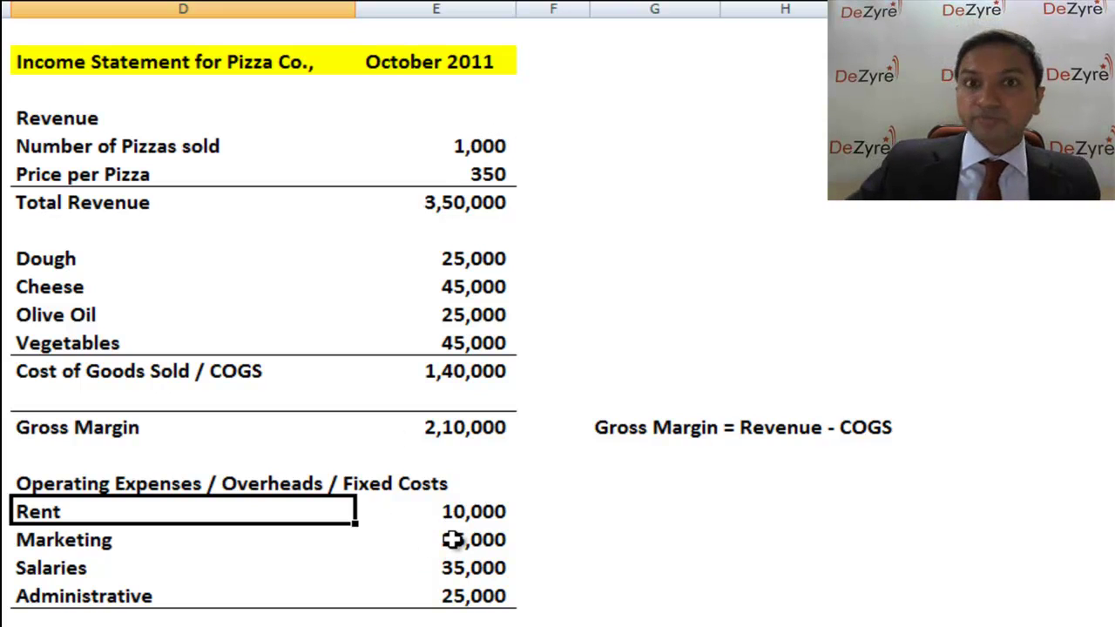
Sum the Rent through Administrative amounts (E21:E24) in the cell directly below them.
key(Right)
key(Down)
key(Down)
key(Down)
key(Down)
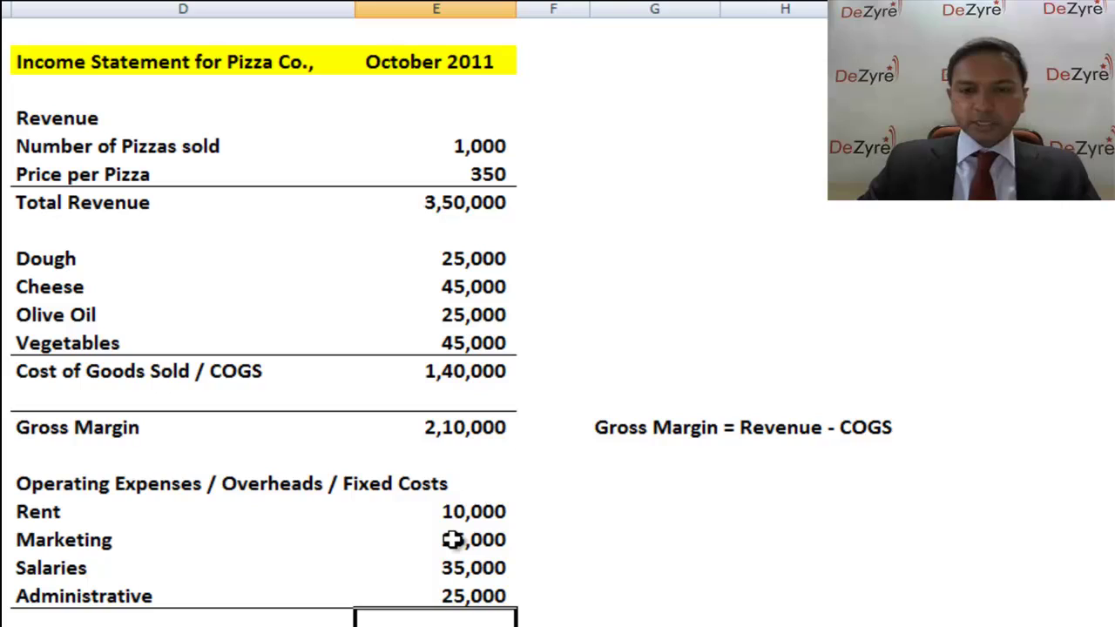
key(alt+equal)
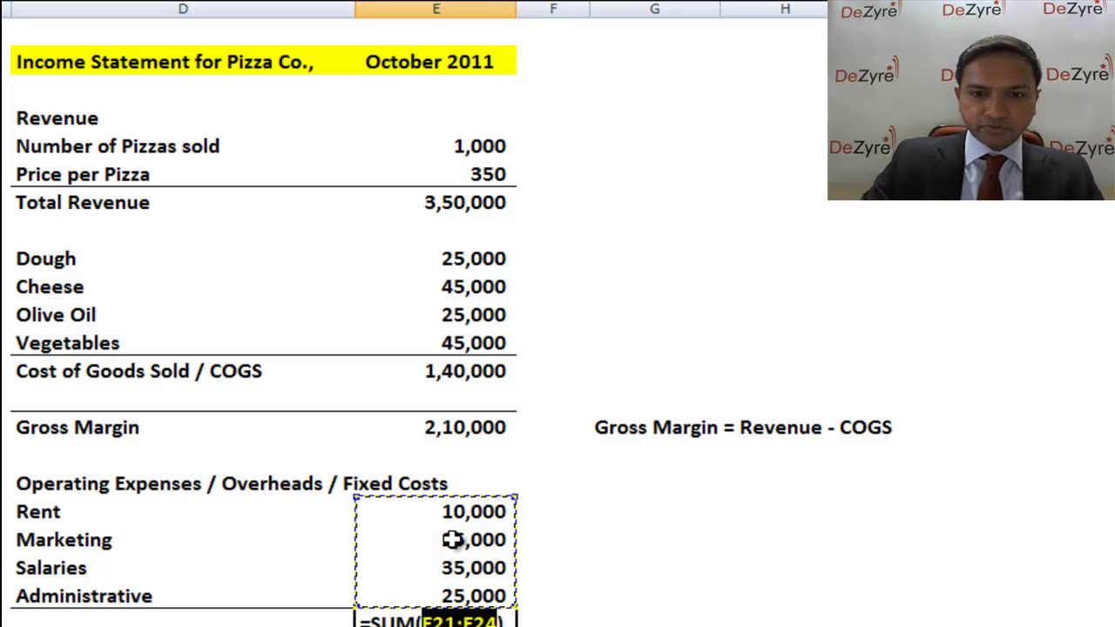
key(Return)
Label the expense total row "Operating Expenses", without the rest of the autocompleted heading.
key(Down)
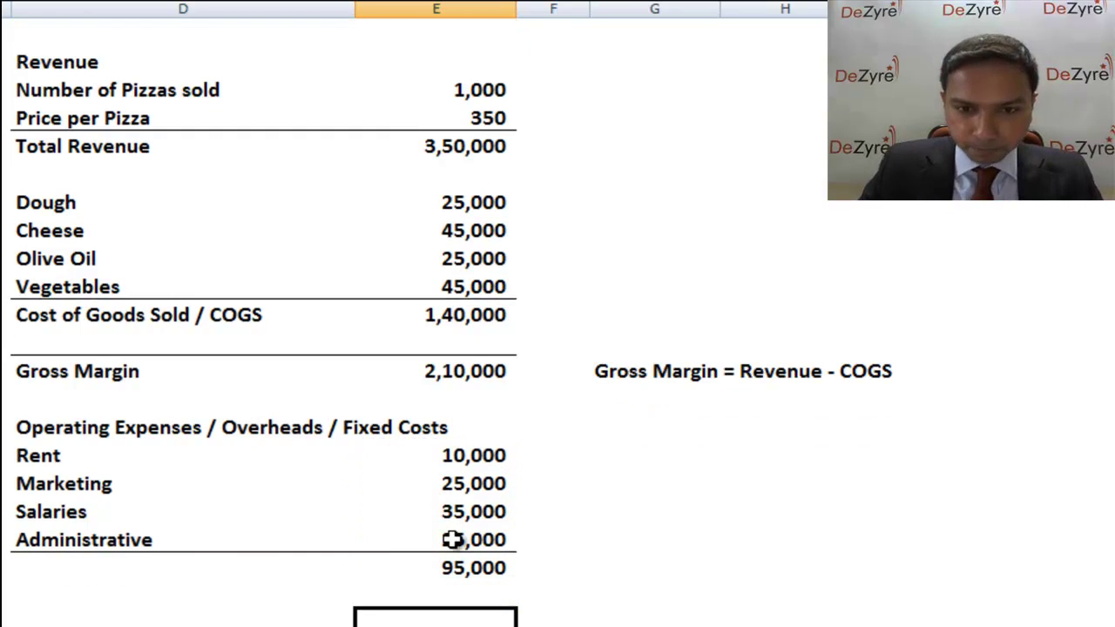
key(Up)
key(Up)
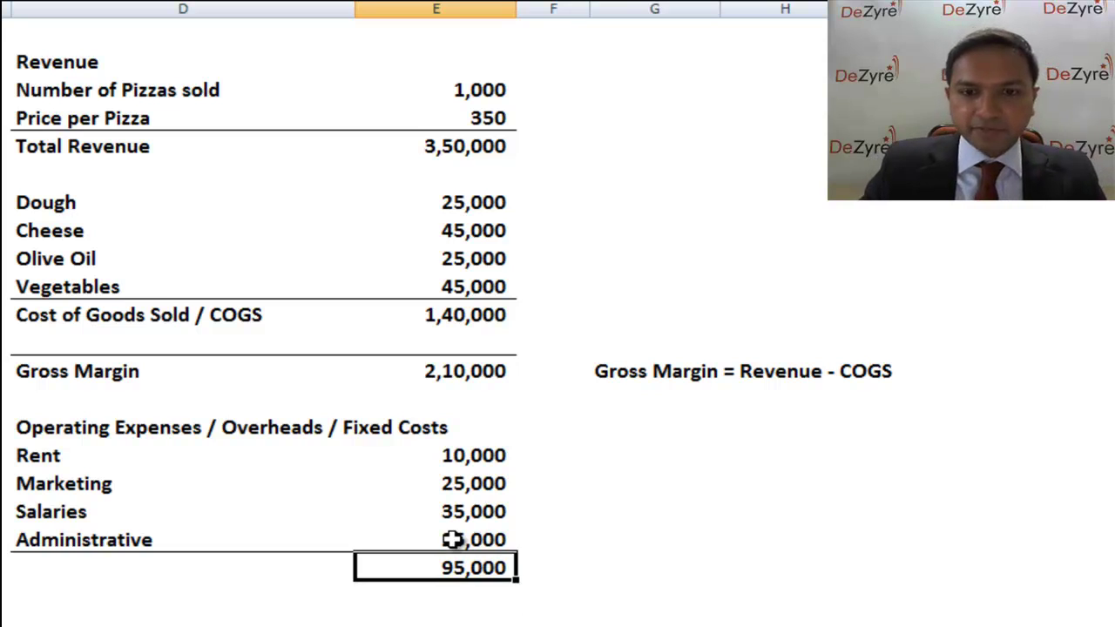
key(Left)
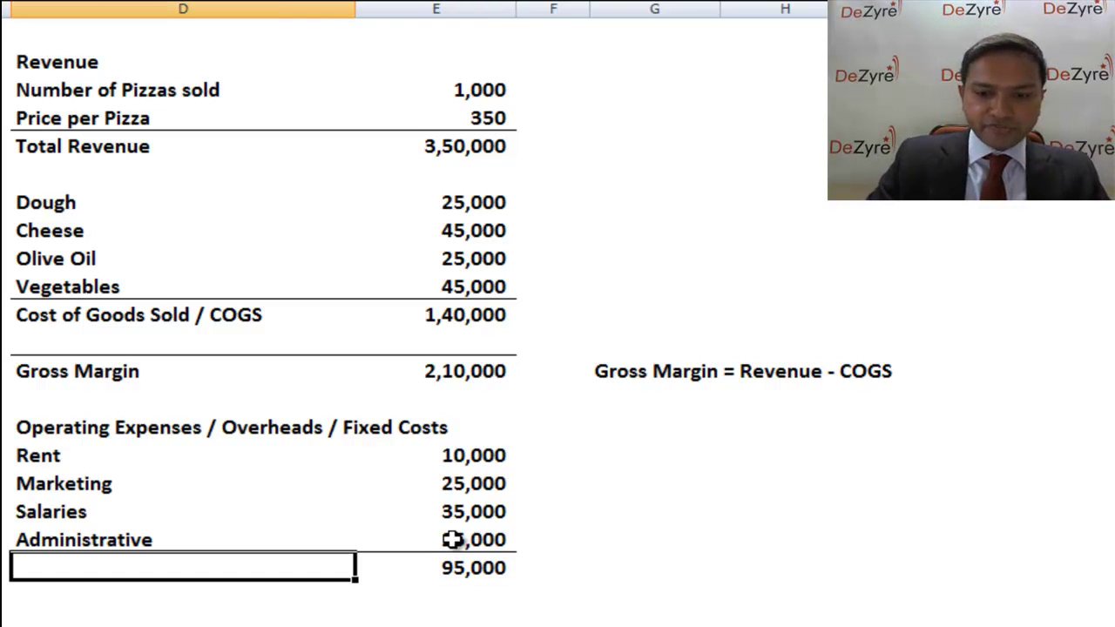
text(Operating Exp)
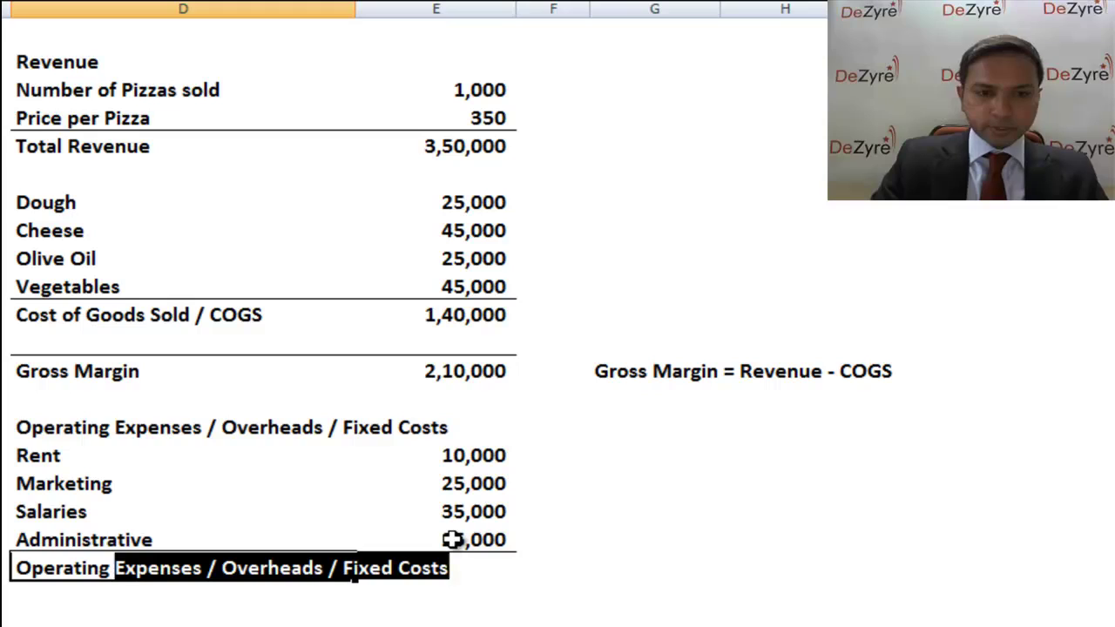
text(enses)
key(Delete)
key(Return)
Calculate Gross Margin minus the Operating Expenses total in column E, two rows below that total.
key(Down)
key(Up)
key(Up)
key(Down)
key(Down)
key(Up)
key(Down)
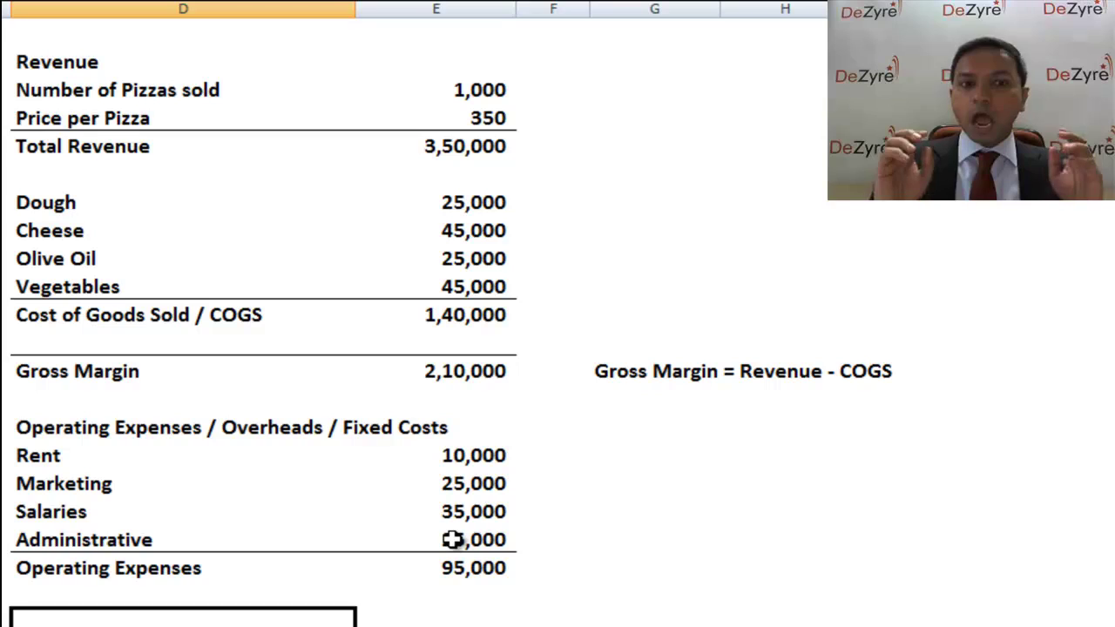
key(Right)
text(=)
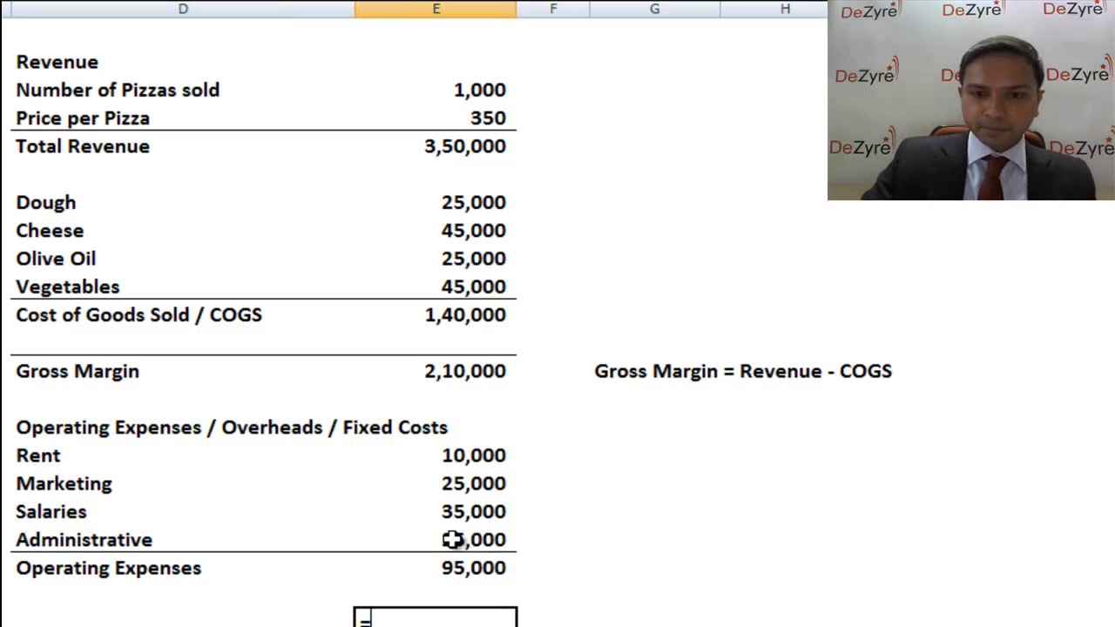
key(Up)
key(Up)
key(Up)
key(Up)
key(Up)
key(Up)
key(Up)
key(Up)
key(Up)
key(Up)
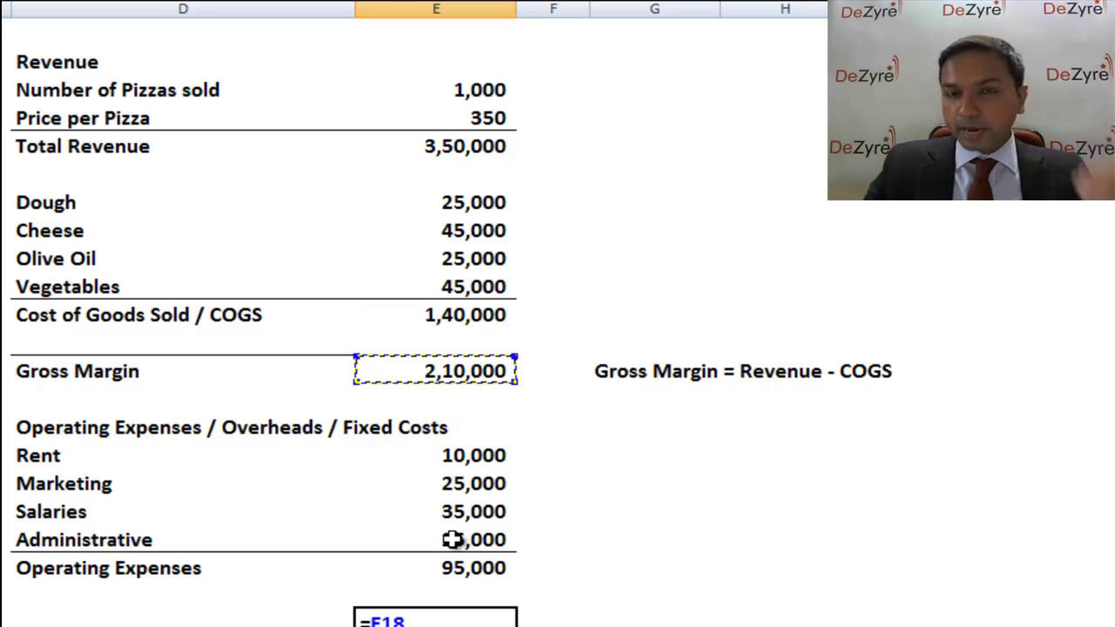
text(-)
key(Up)
key(Up)
key(Return)
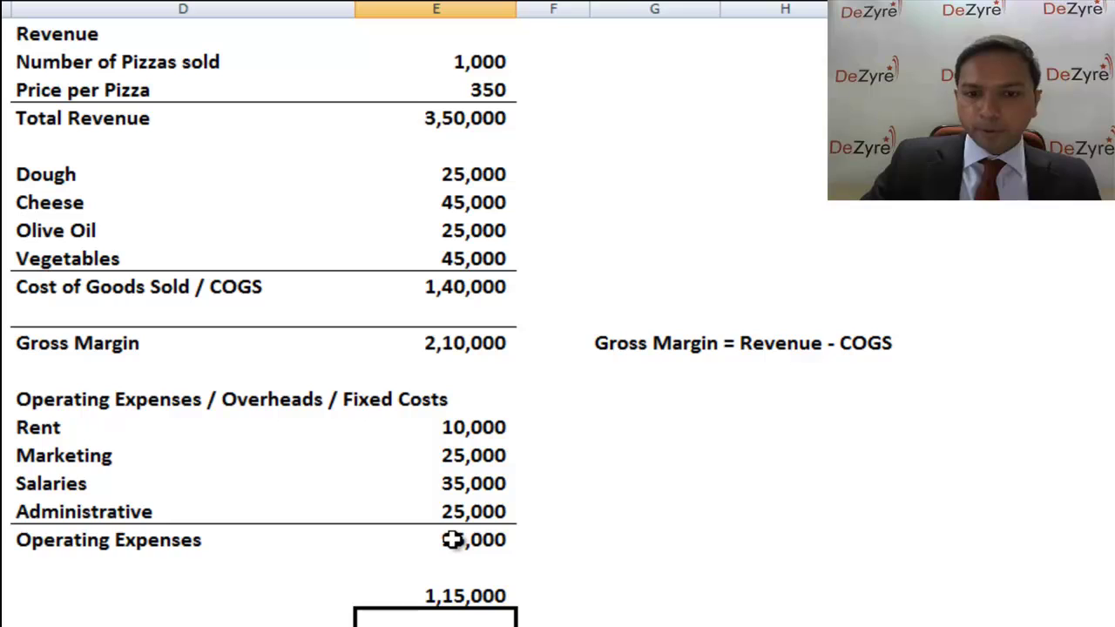
Draw a bottom border across columns D:E of the blank row below Operating Expenses and label the result row "Operating Income".
key(Up)
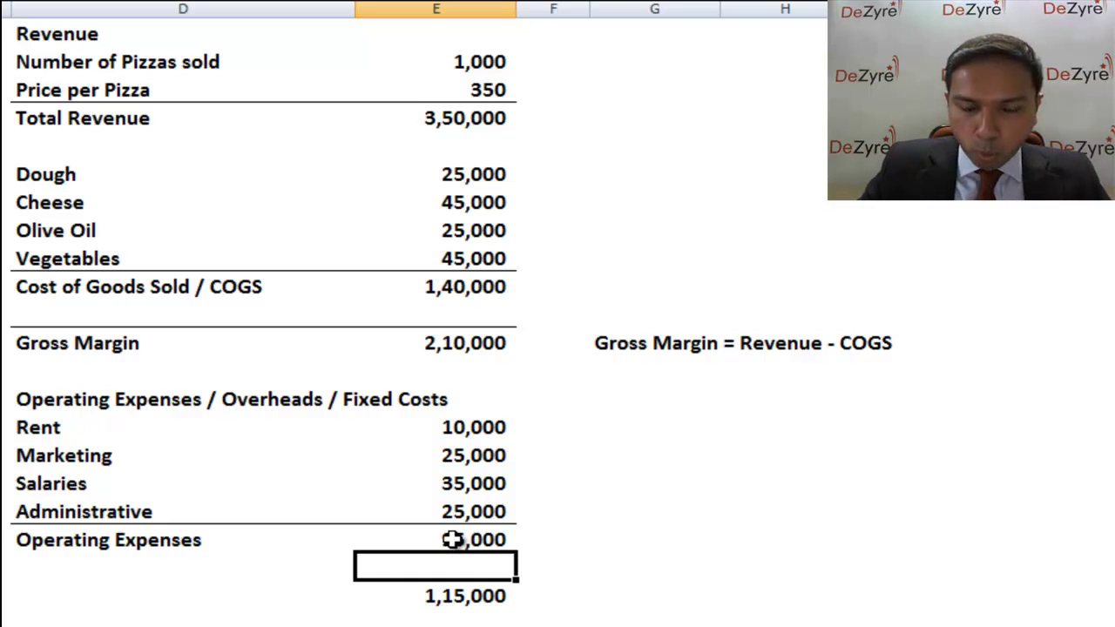
key(Left)
key(shift+Right)
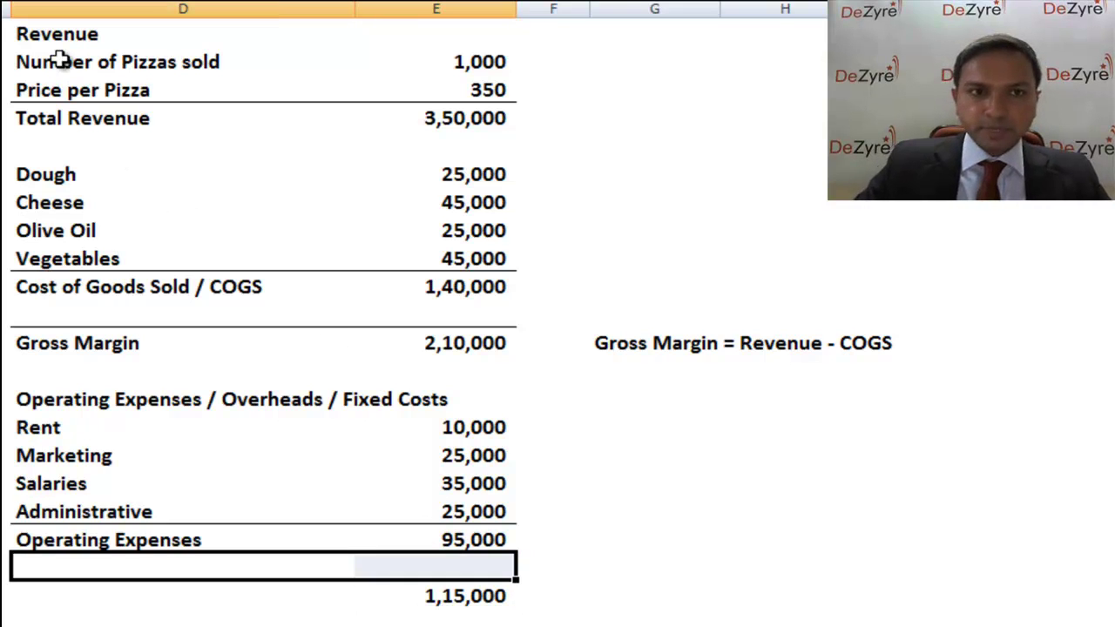
key(Down)
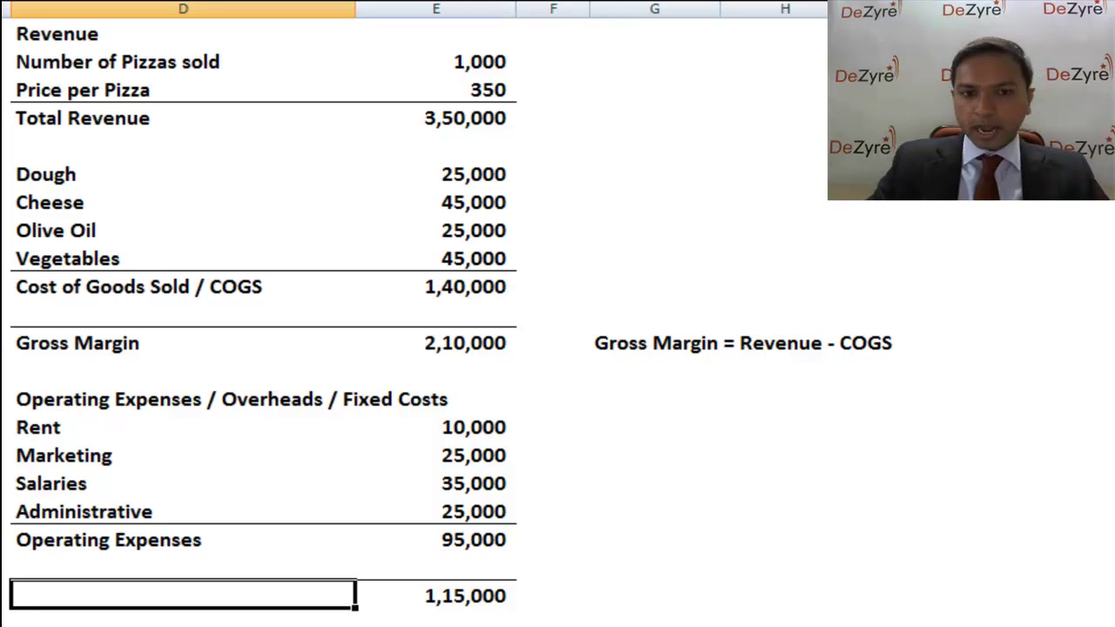
text(Operating Income)
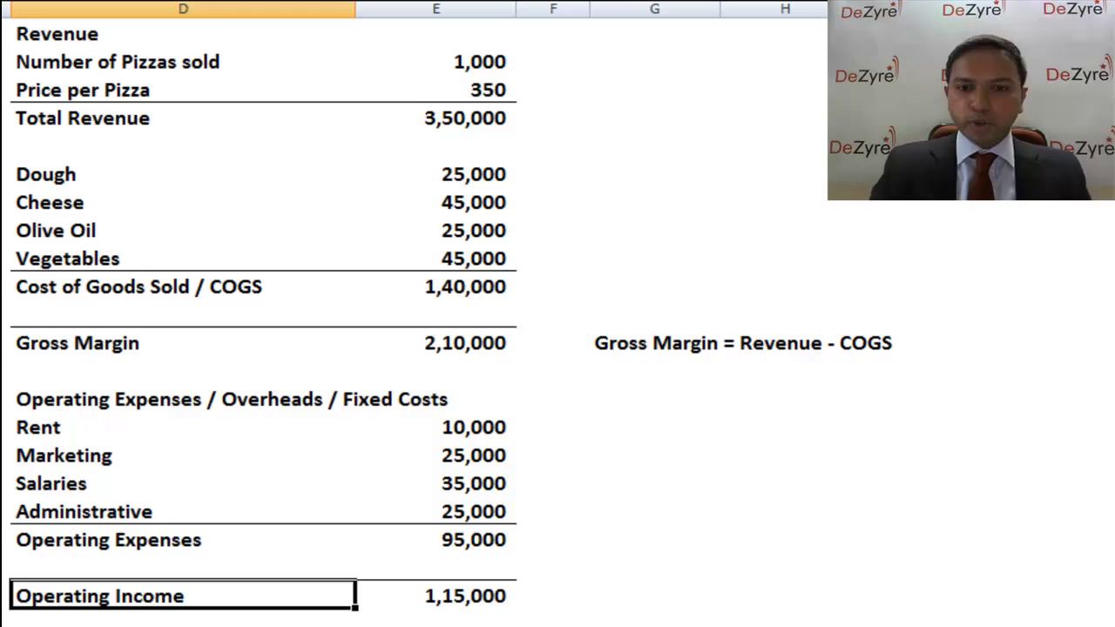
click(435, 596)
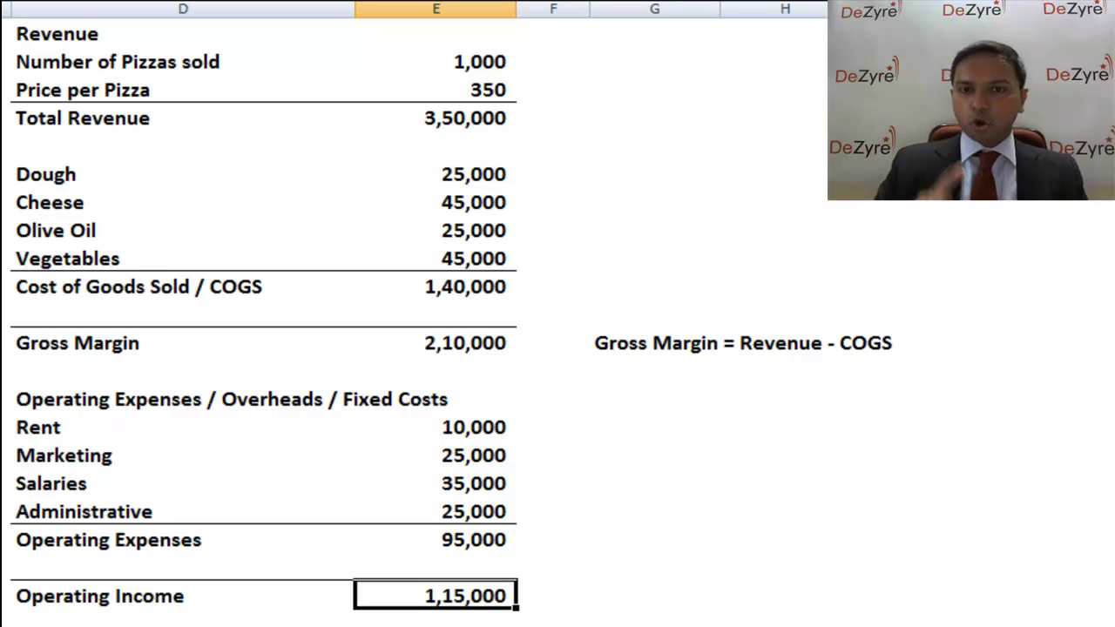
Add a "Taxes" row two rows below Operating Income, calculated as .2 times the Operating Income amount.
click(183, 619)
text(Taxes)
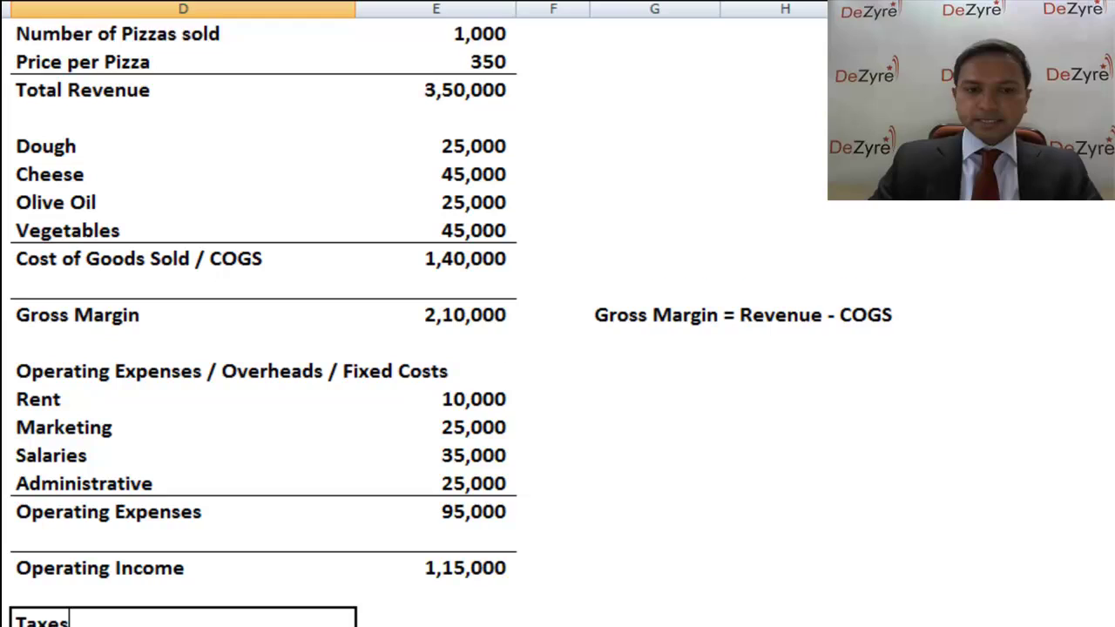
key(Tab)
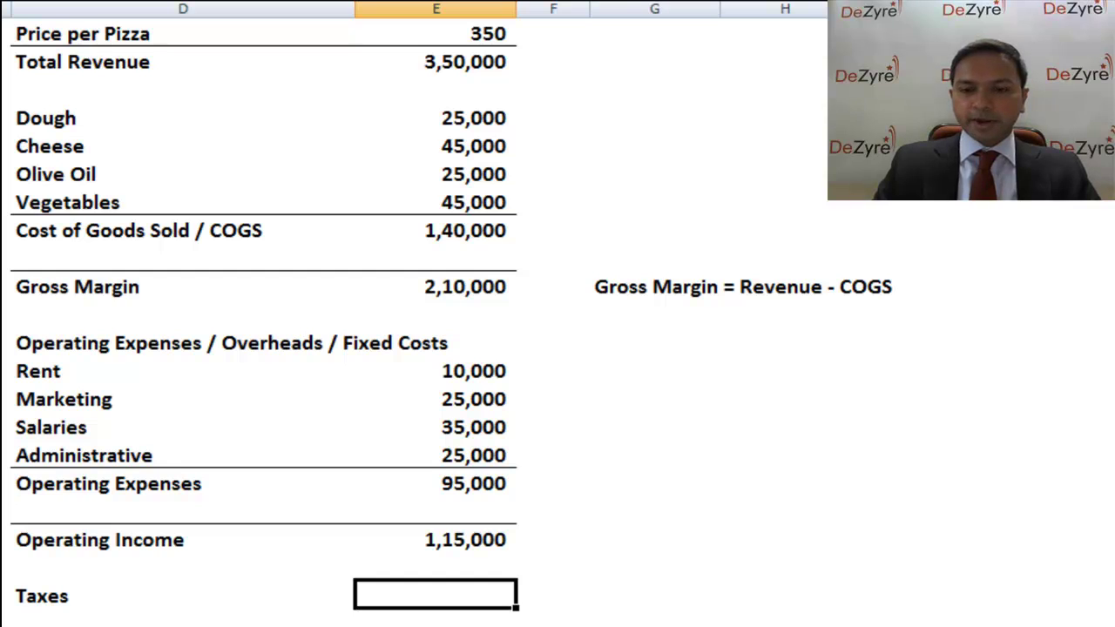
text(=.2*)
key(Up)
key(Up)
key(Return)
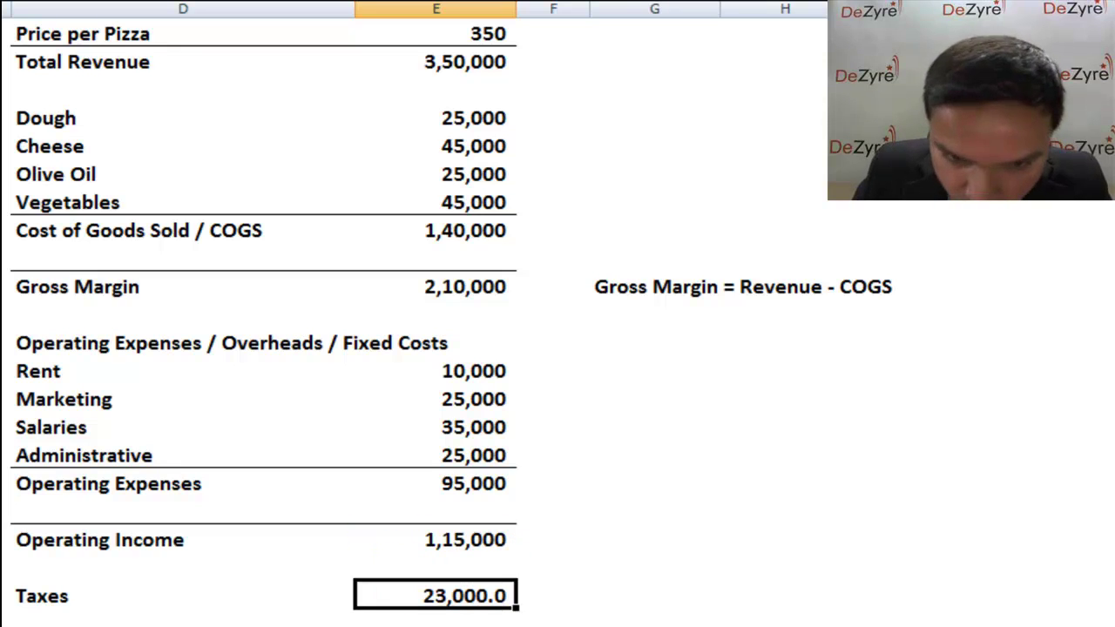
Add an "Interest" row directly below Taxes with an amount of 5000.
key(Up)
key(Down)
key(Down)
key(Down)
key(Up)
key(Up)
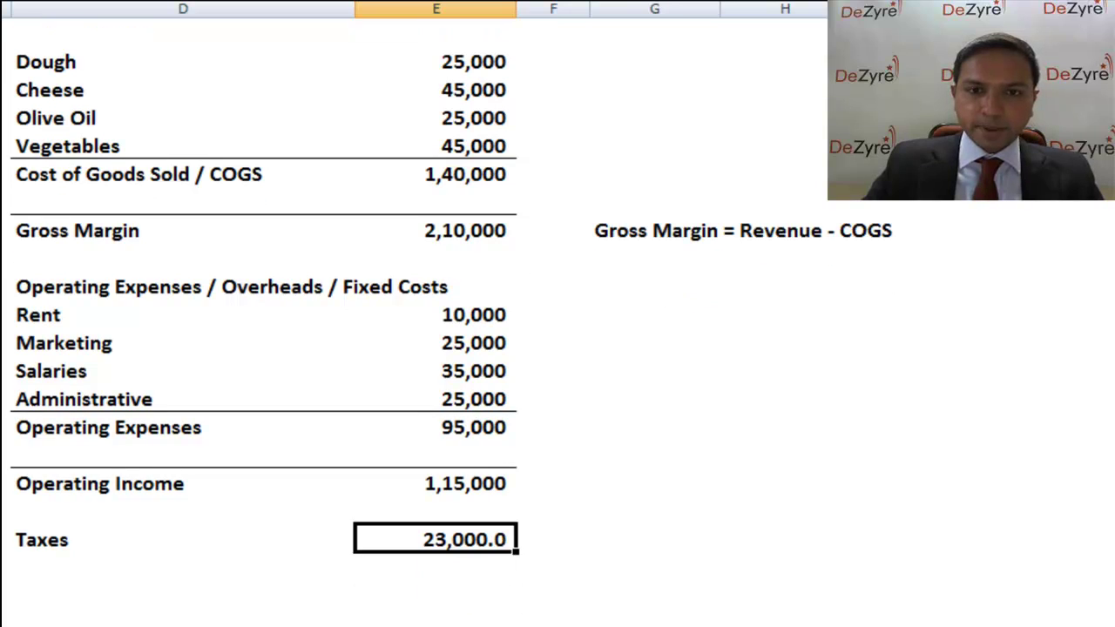
click(183, 540)
click(183, 567)
text(Interest)
key(Return)
click(436, 567)
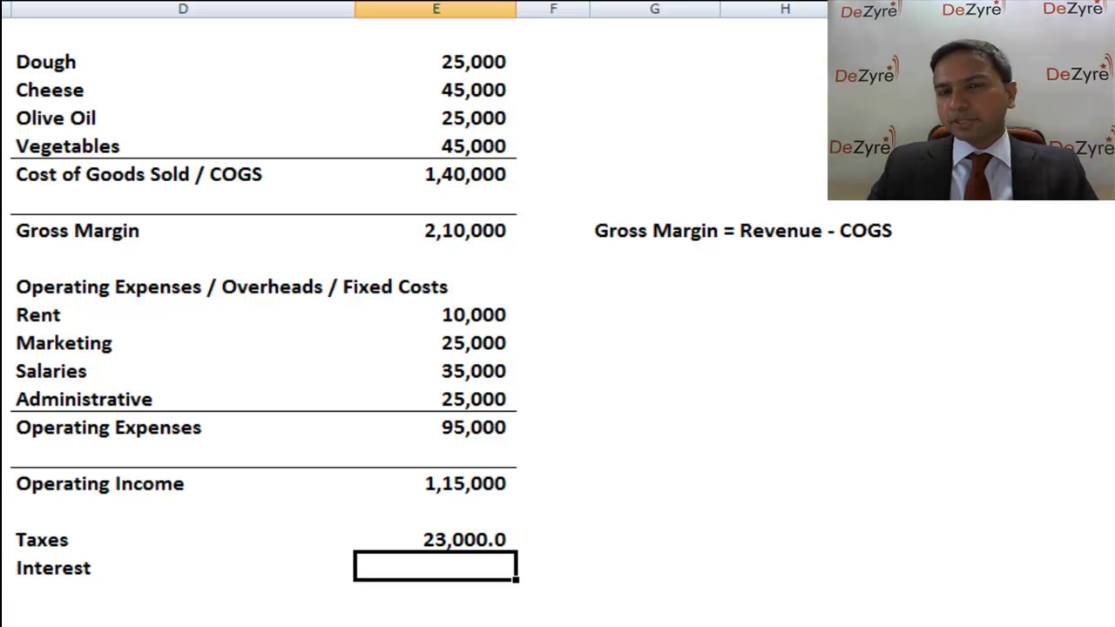
text(5000)
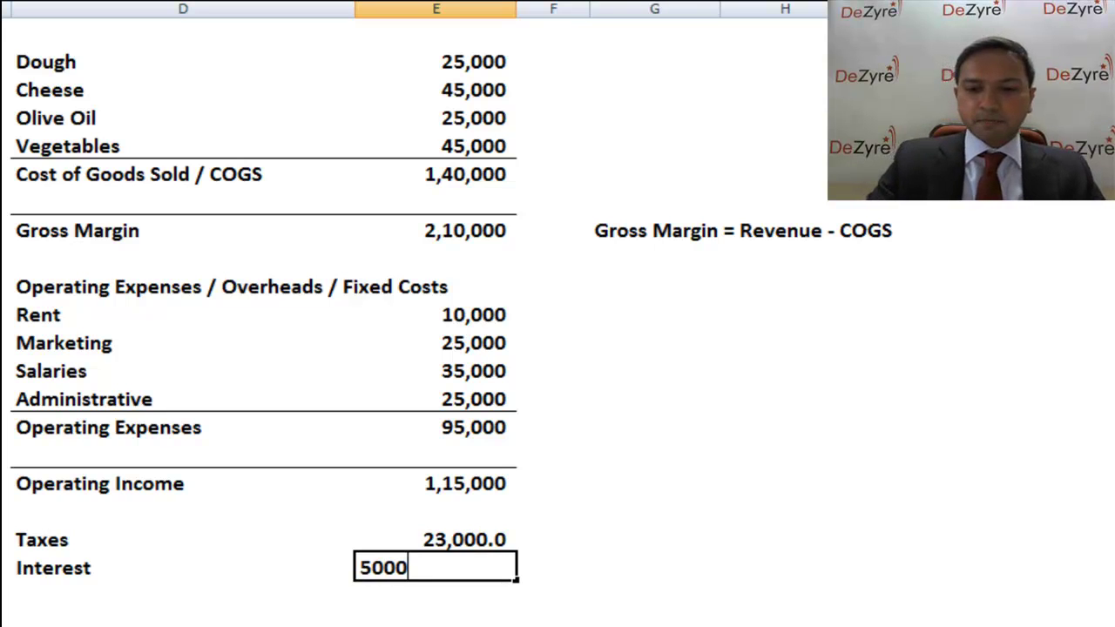
key(Return)
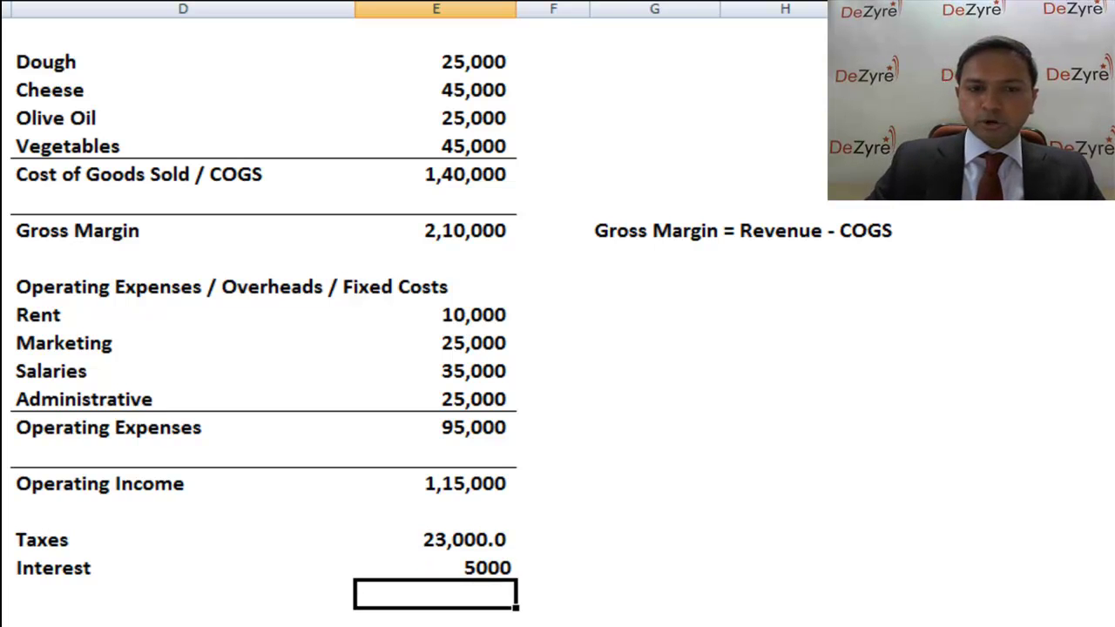
Draw a bottom border under the Interest row in columns D:E and label the row below it "Net Income".
drag(183, 567, 435, 567)
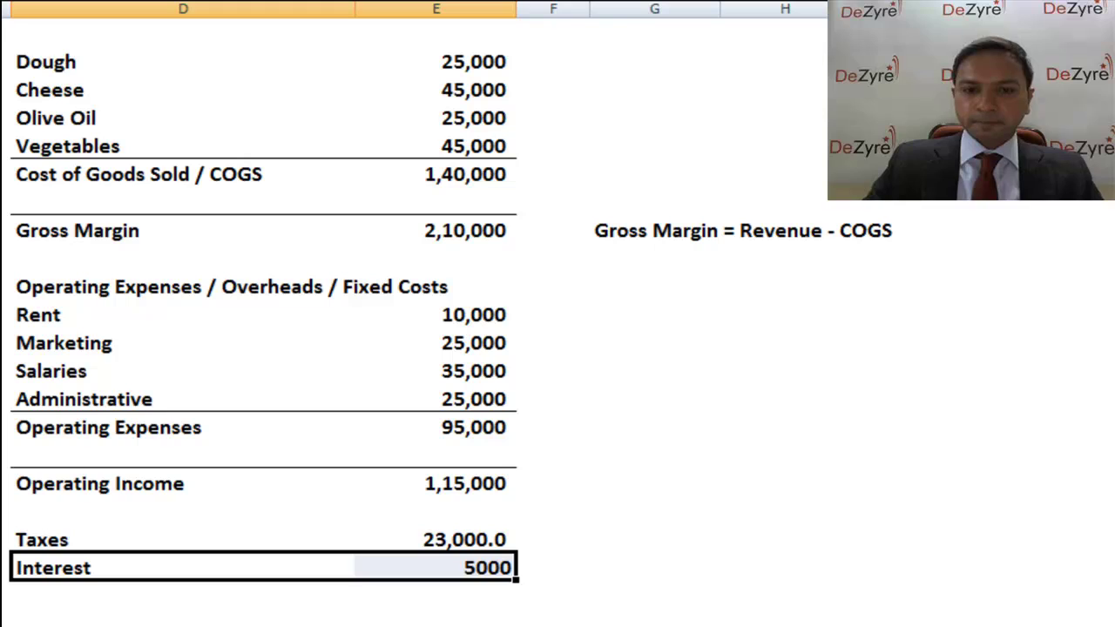
click(183, 596)
text(Net Income)
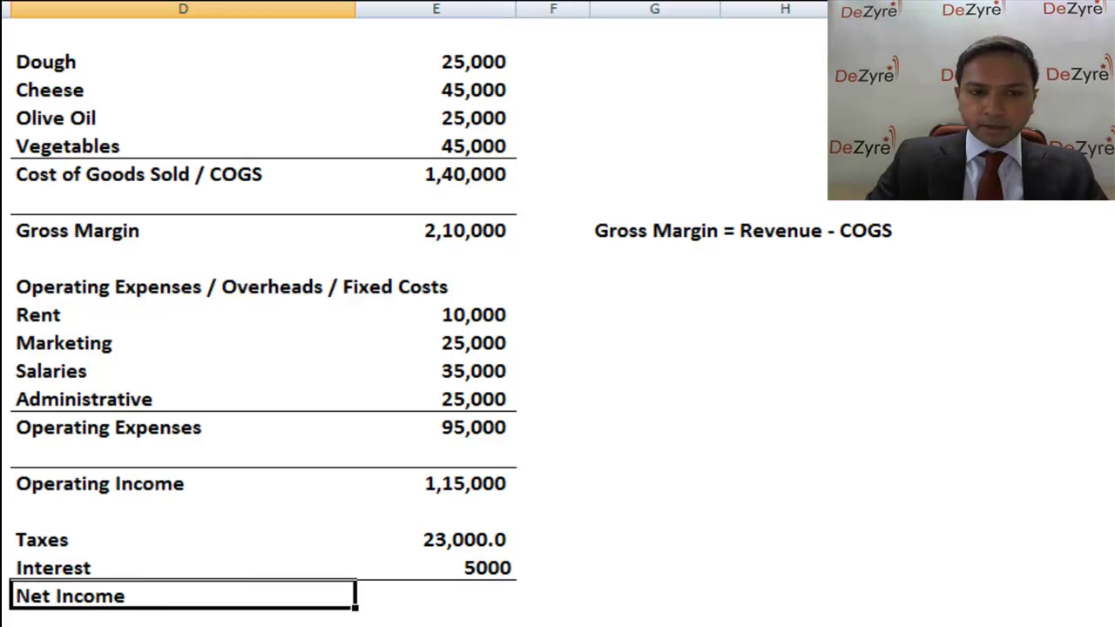
Calculate Net Income in column E as Operating Income minus Taxes and Interest.
key(Tab)
text(=)
key(Up)
key(Up)
key(Up)
key(Up)
text(-)
key(Up)
text(-)
key(Up)
key(Return)
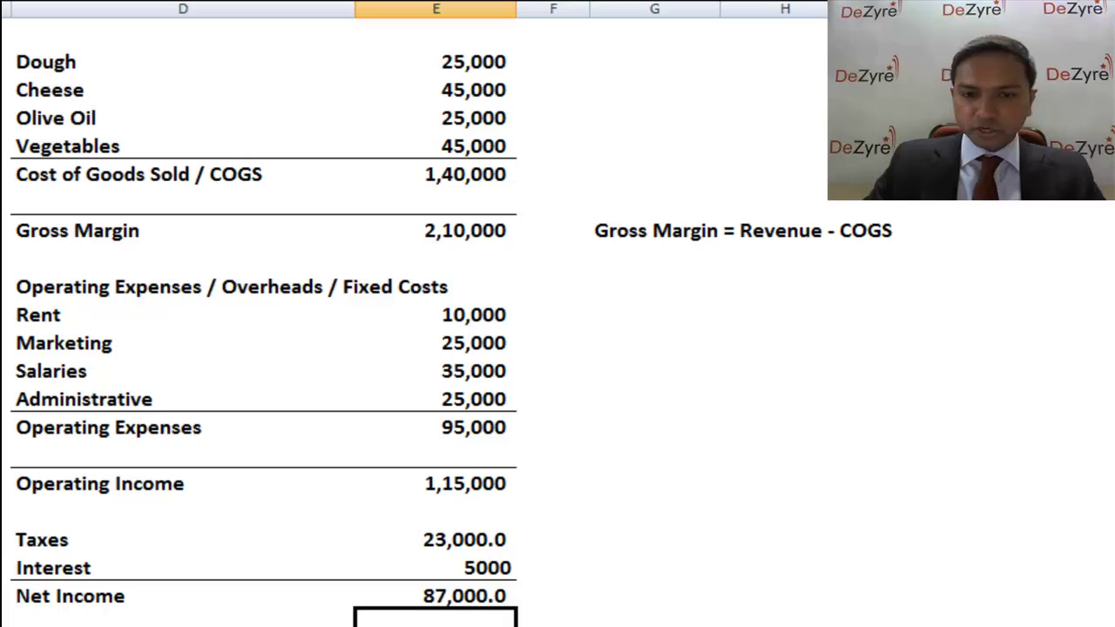
Remove the decimal place from the Net Income and Taxes amounts.
click(435, 596)
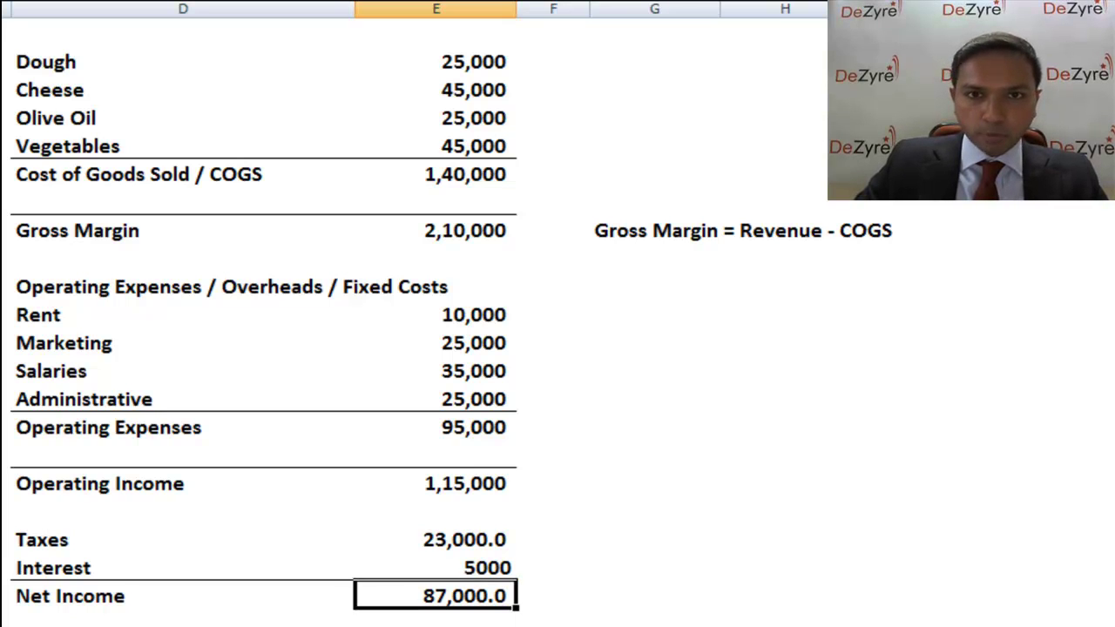
key(alt+h)
key(9)
key(Up)
key(Up)
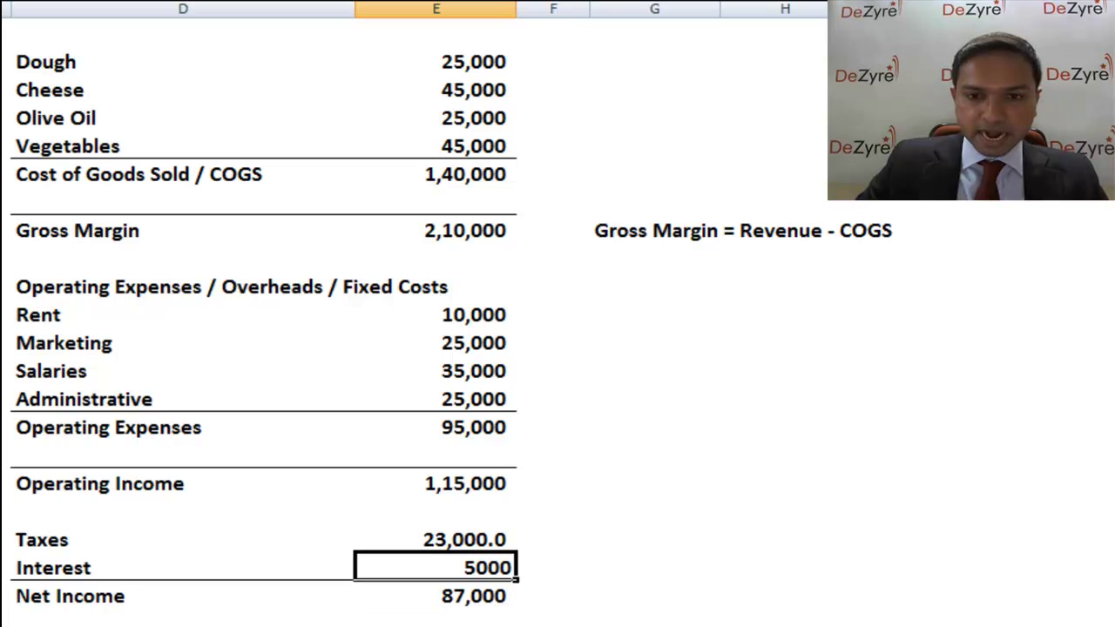
key(alt+h)
key(9)
key(Down)
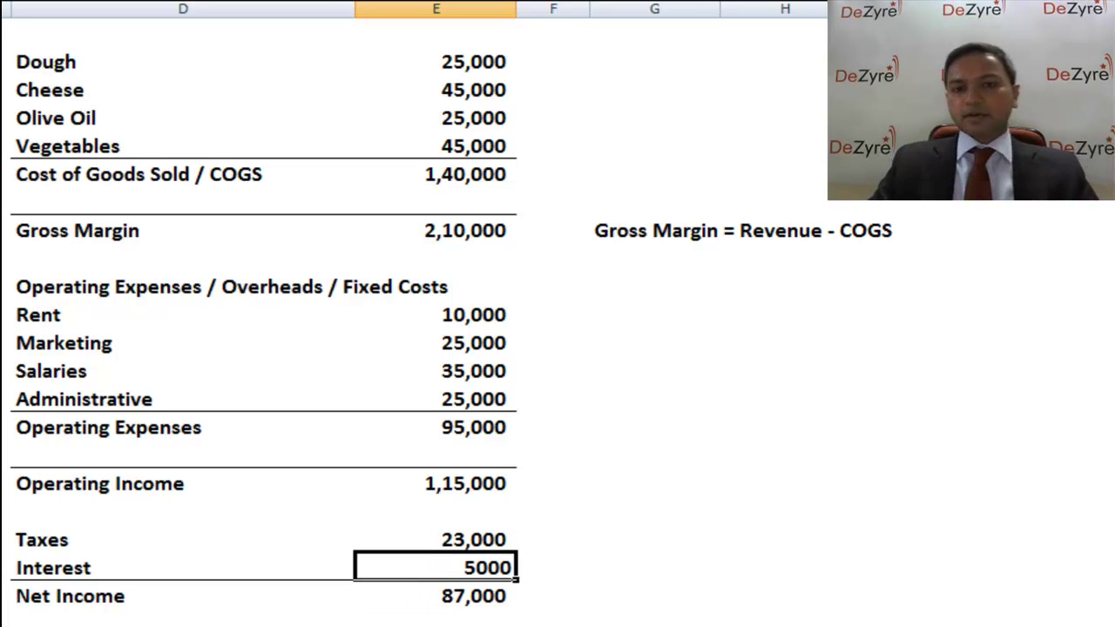
key(Down)
key(Left)
key(shift+Right)
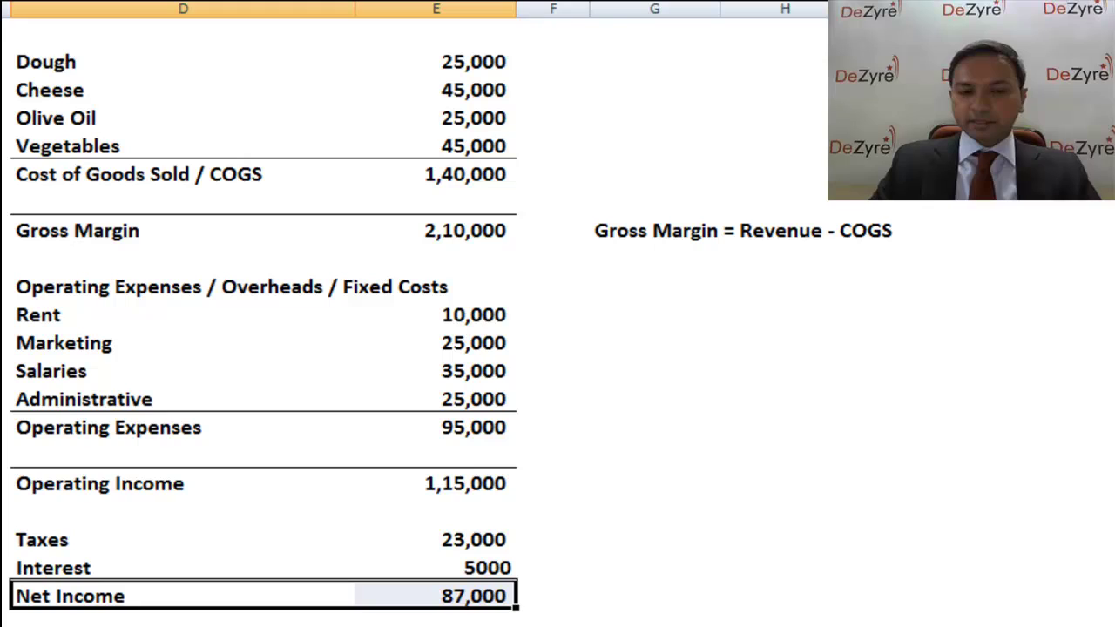
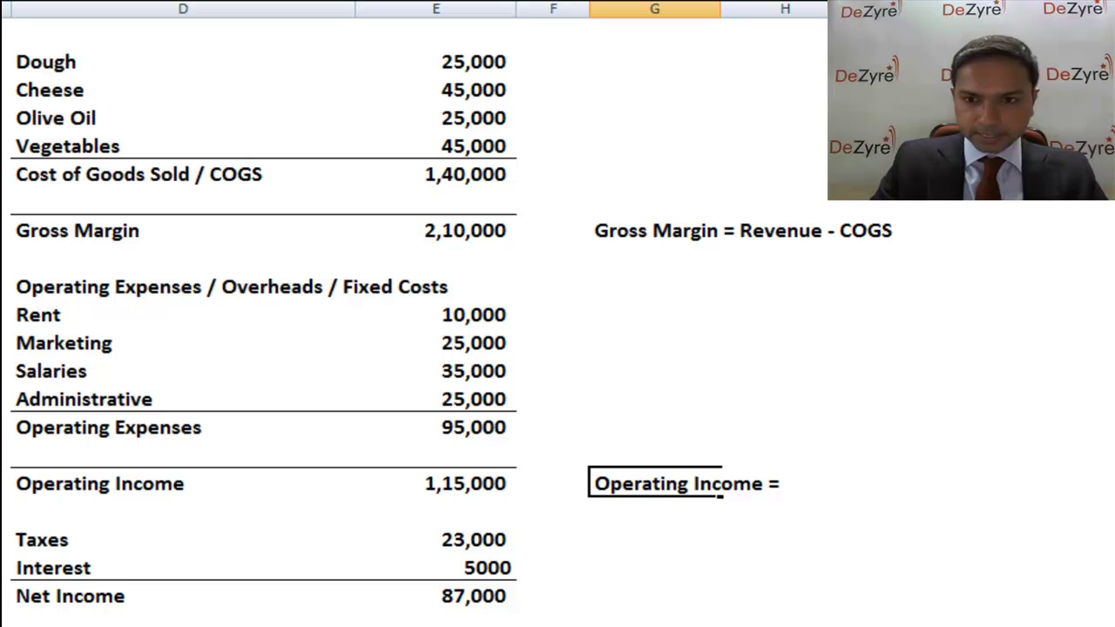
Complete the column G note beside Operating Income to read "Operating Income = Gross Margin - Operating Expenses".
text(ross Margin)
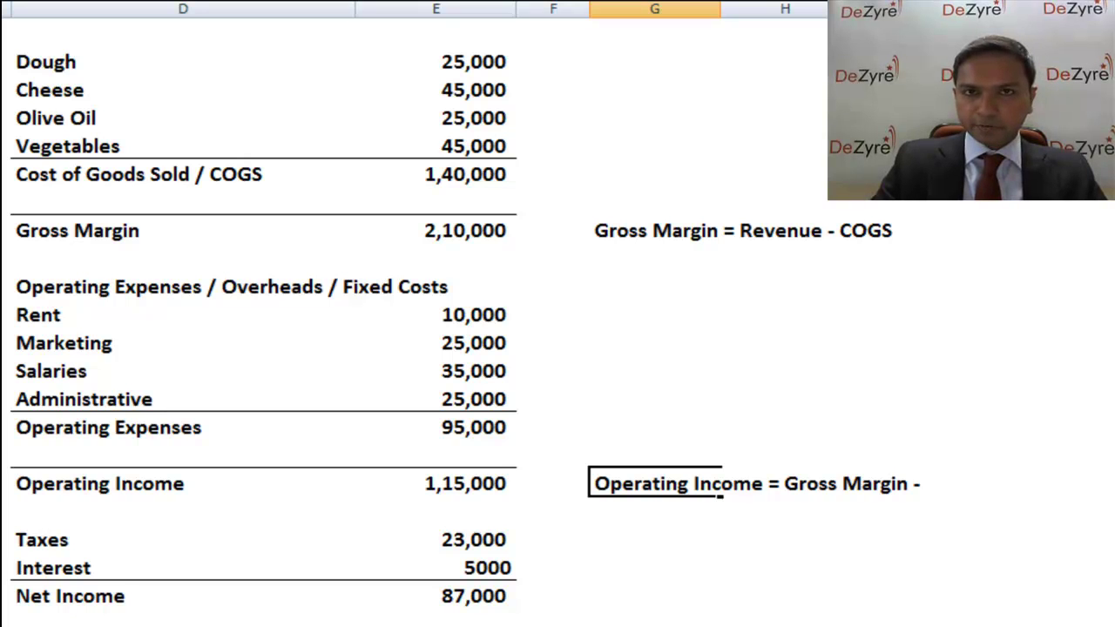
text( - Opera)
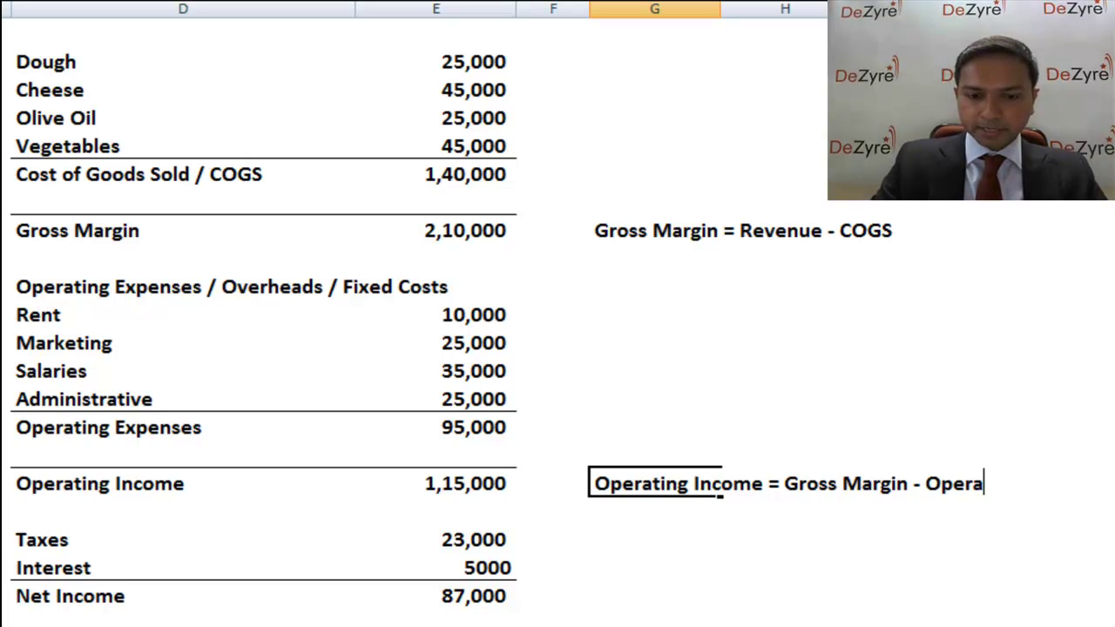
text(ting Expenses)
key(Return)
Enter the note "Net Income = Operating Income - Taxes - Interest" in column G beside the Net Income row.
click(654, 483)
key(Down)
key(Down)
key(Down)
key(Down)
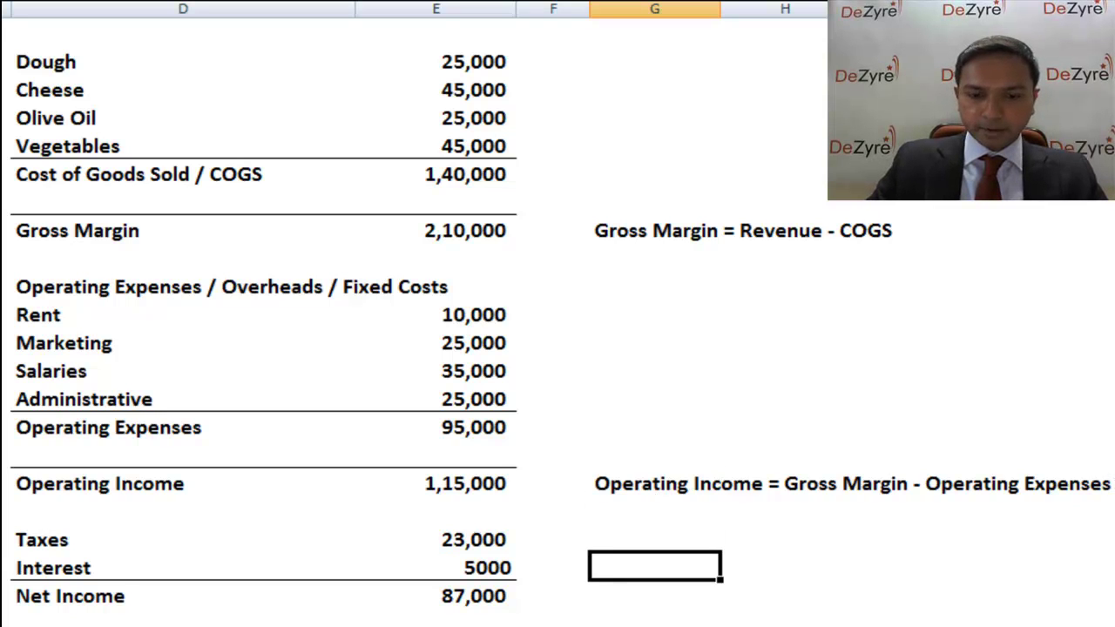
text(Net Income)
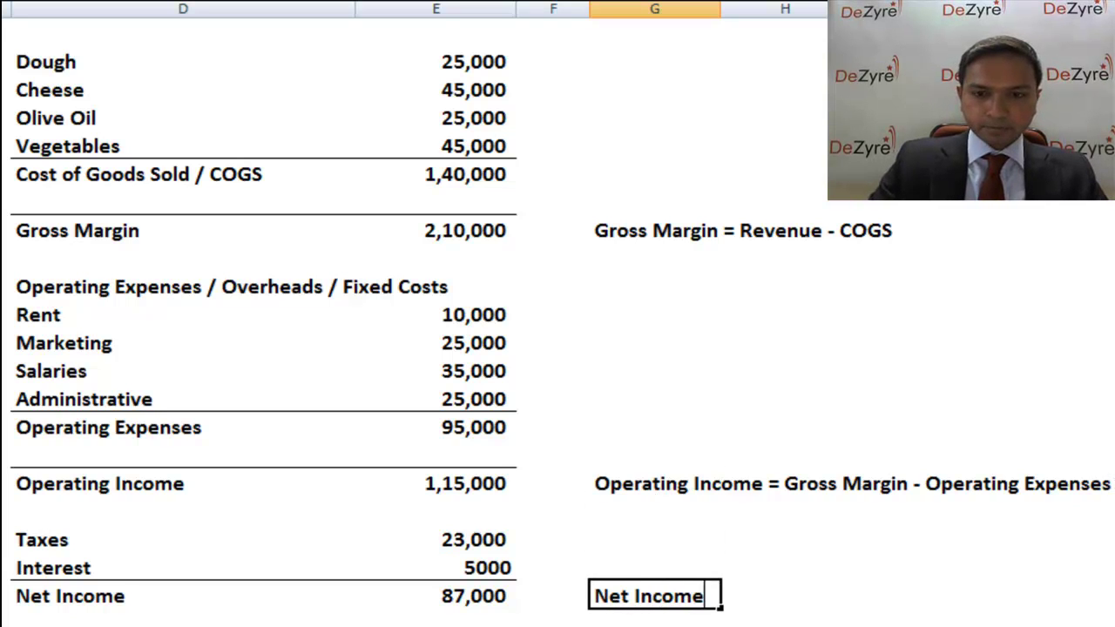
text( = Opera)
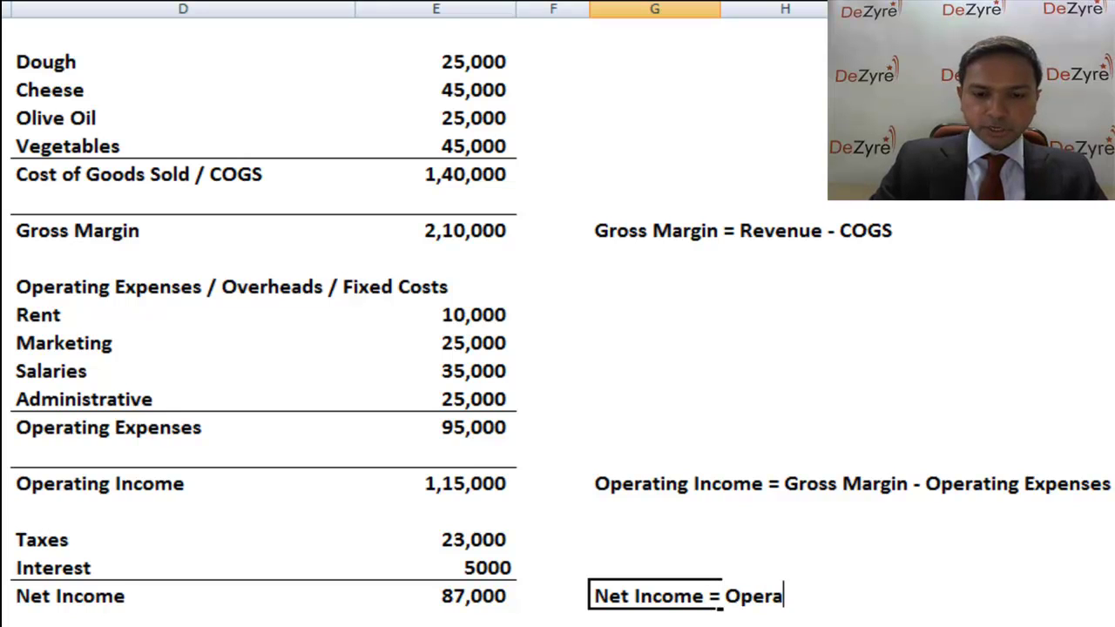
text(ting Income )
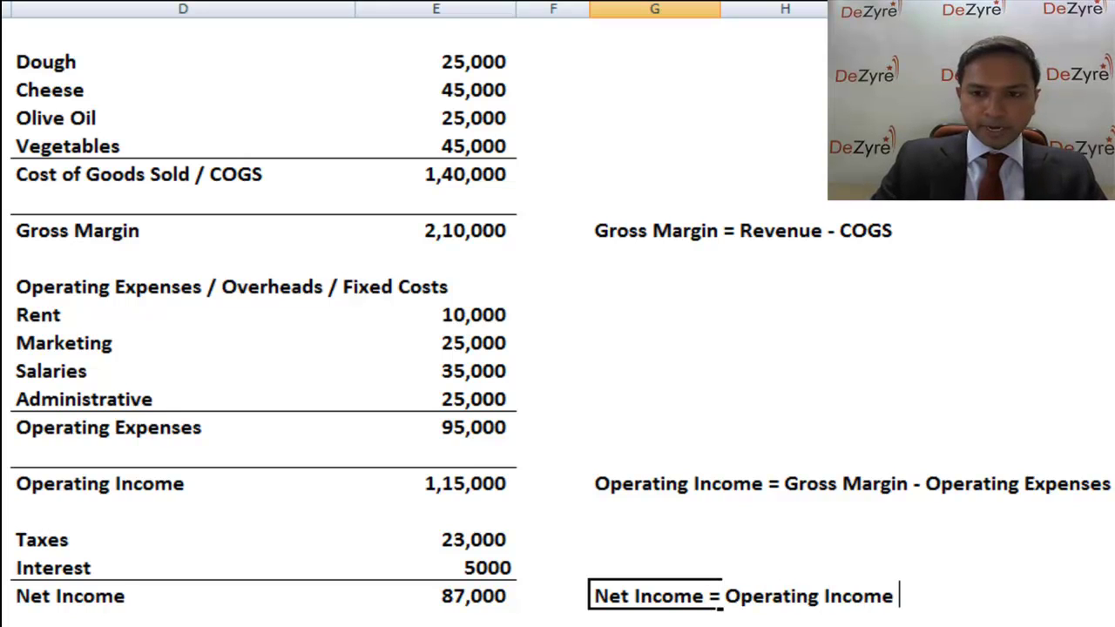
text(- Taxes - Interest)
key(Return)
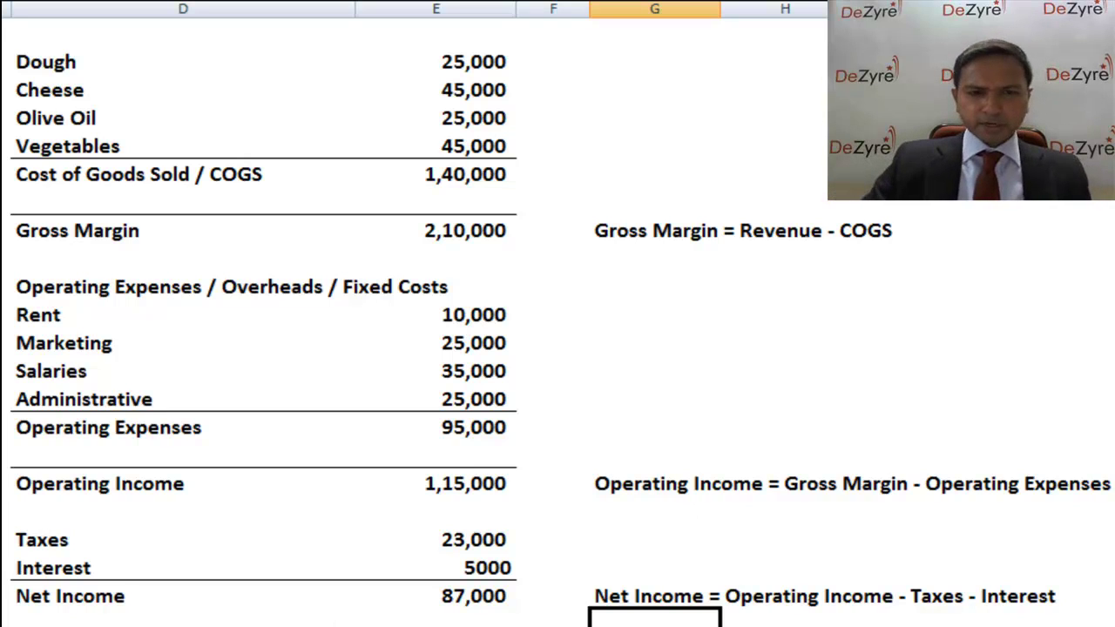
Extend the Net Income label in column D to "Net Income / PAT / Proft After Tax".
click(98, 596)
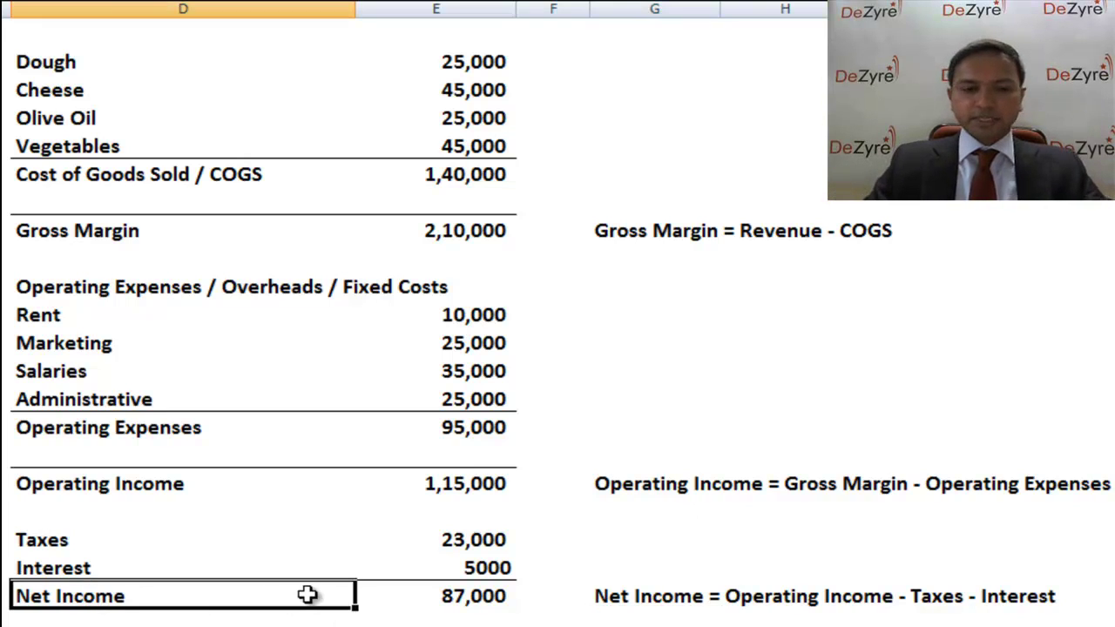
double_click(308, 595)
text(/)
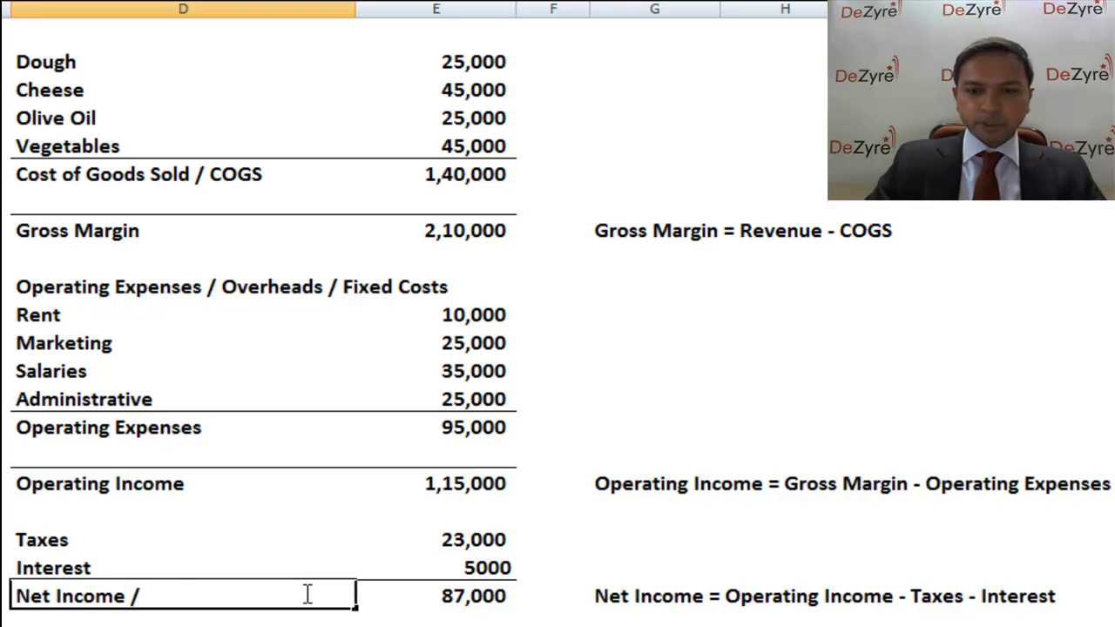
text( PAT / Pr)
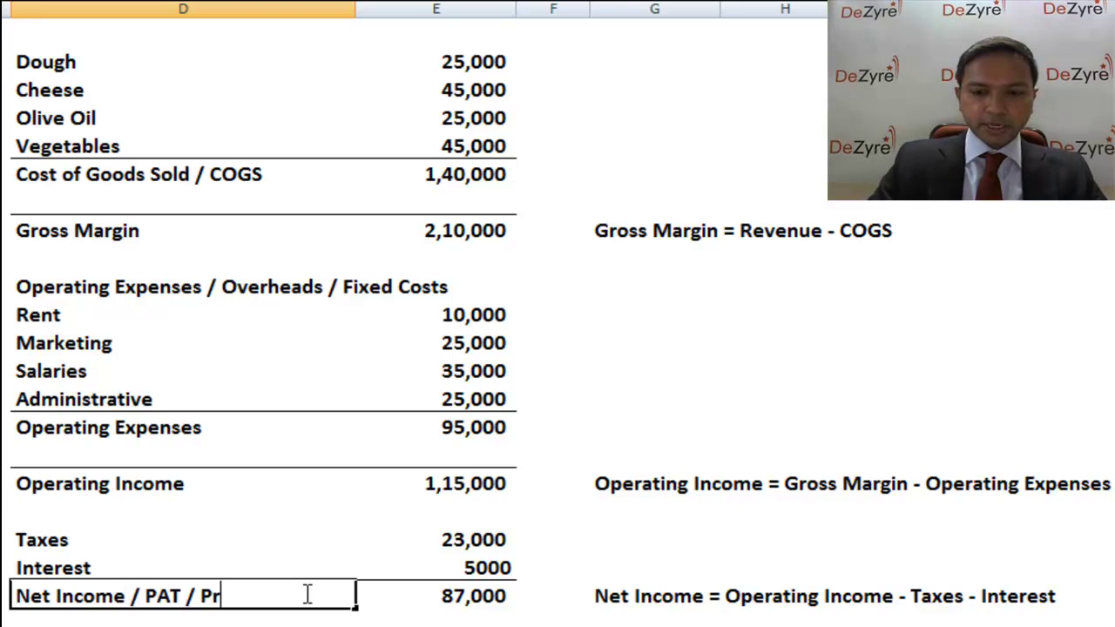
text(oft After)
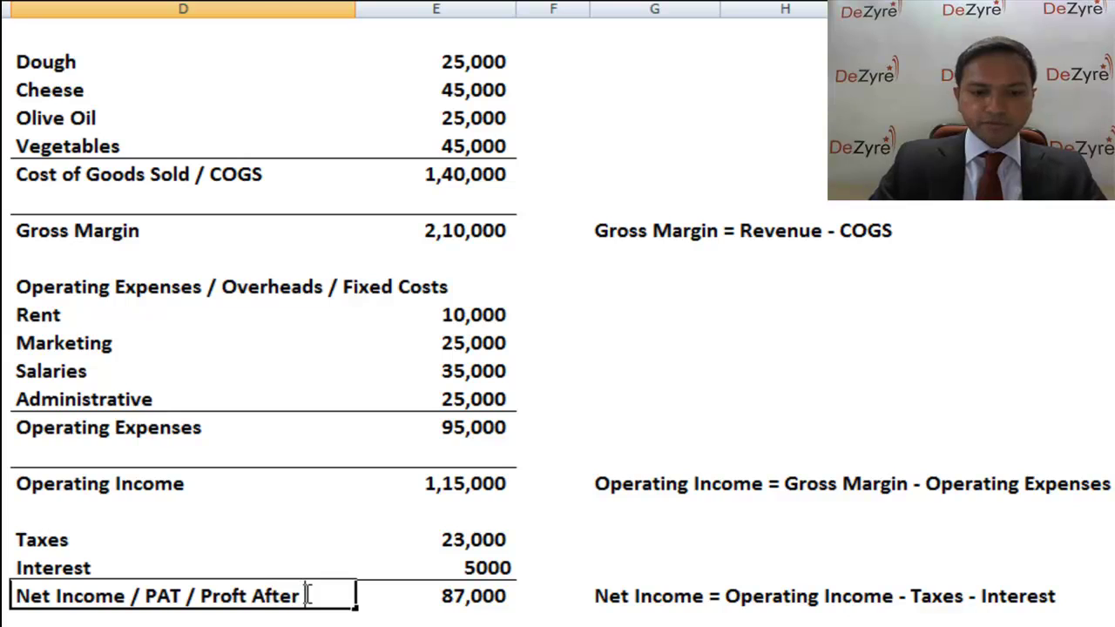
text( Tax)
key(Return)
Extend the Operating Income label to "Operating Income / PBT / Profit Before Tax" and widen column D to fit it.
key(Up)
key(Up)
key(Up)
key(Up)
key(Up)
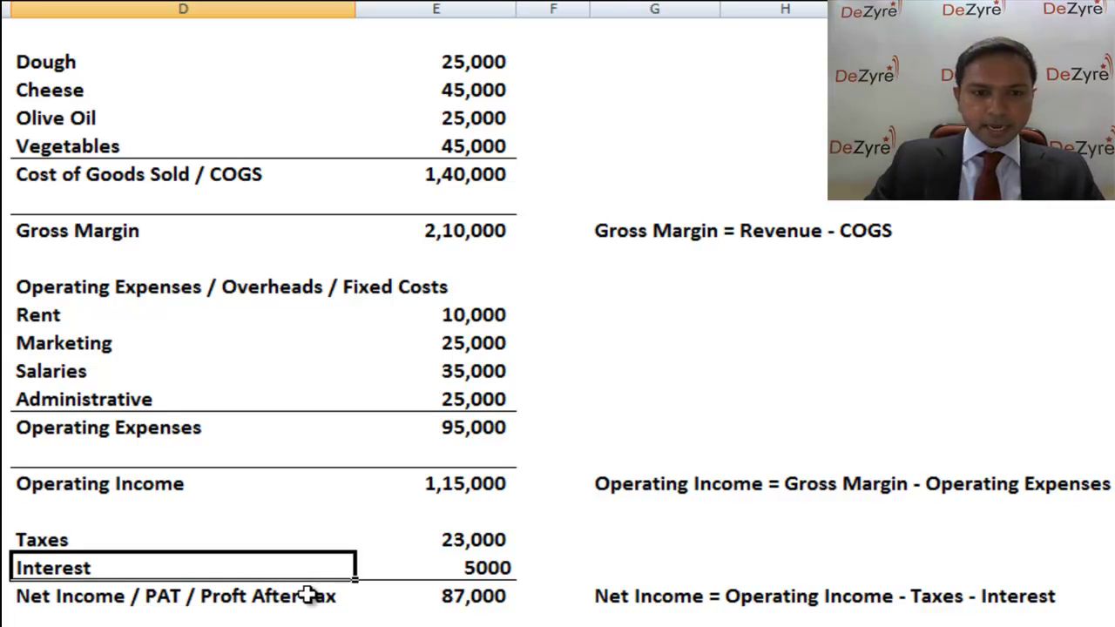
key(F2)
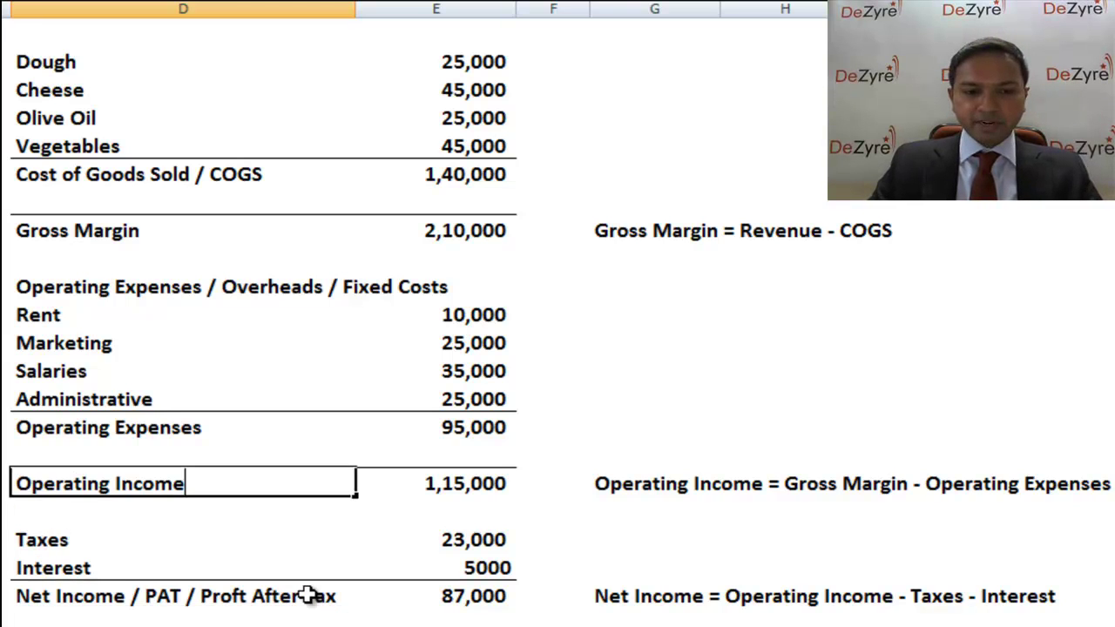
text(/ PBT / Profit Befo)
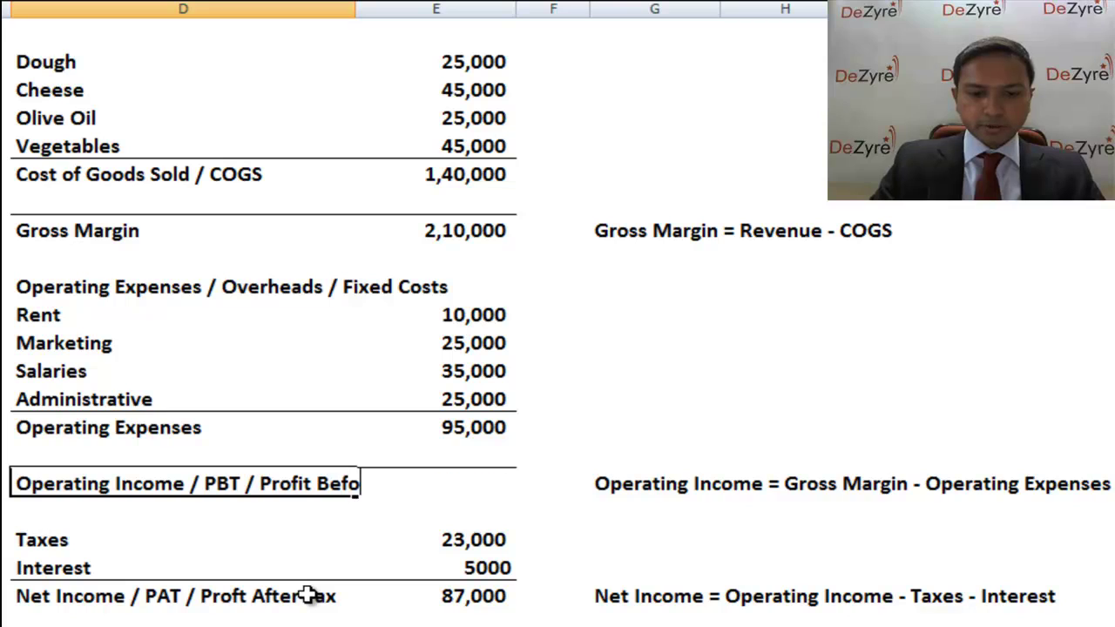
text(re Tax)
key(Return)
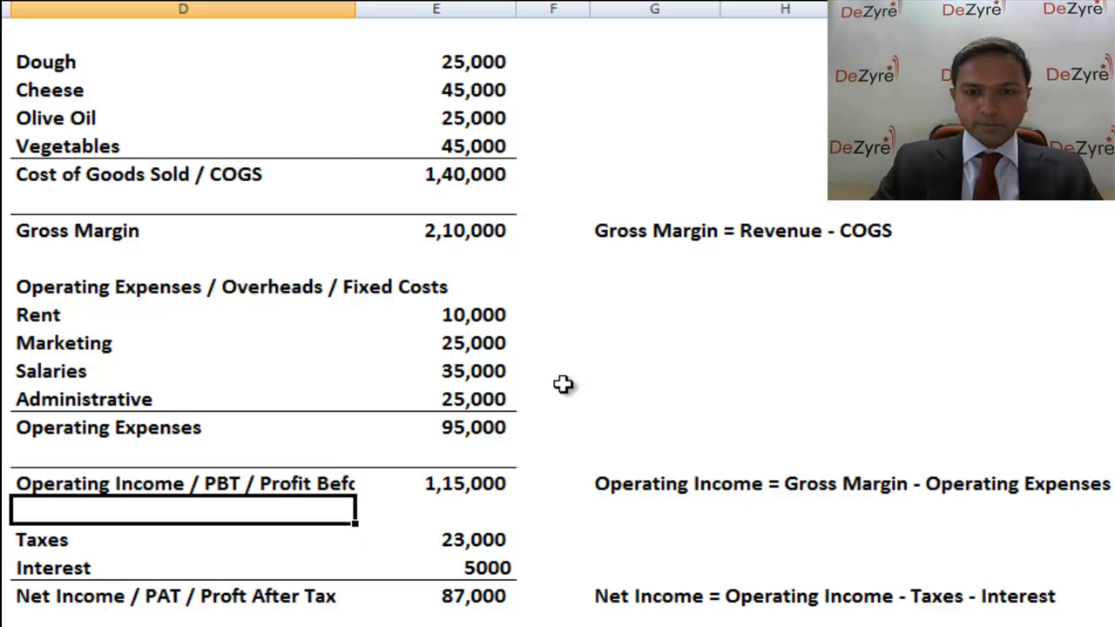
drag(360, 9, 420, 10)
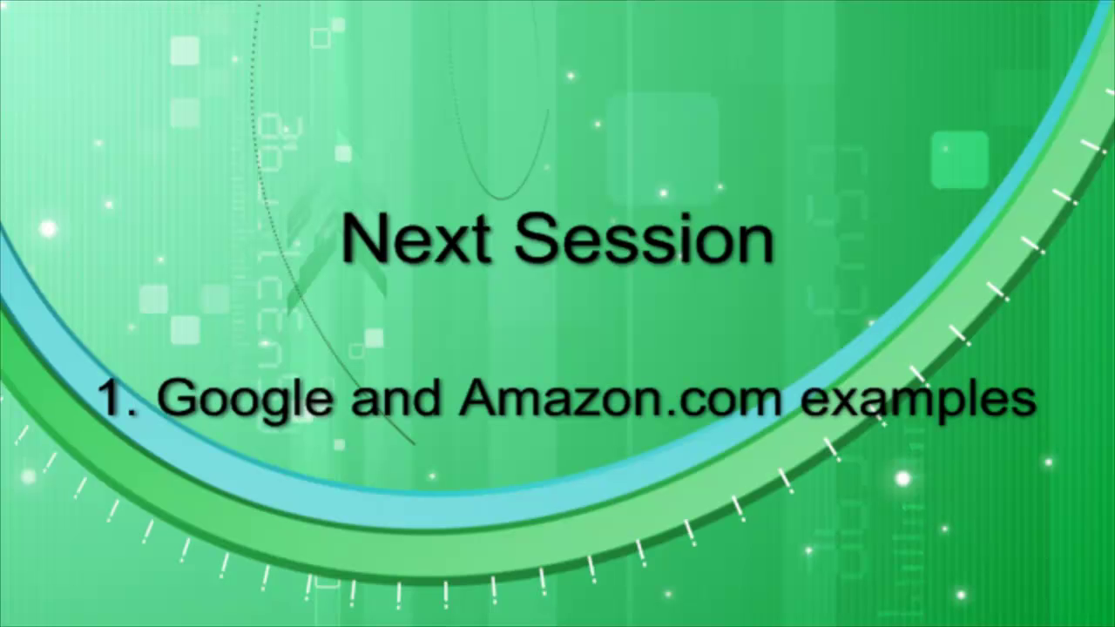